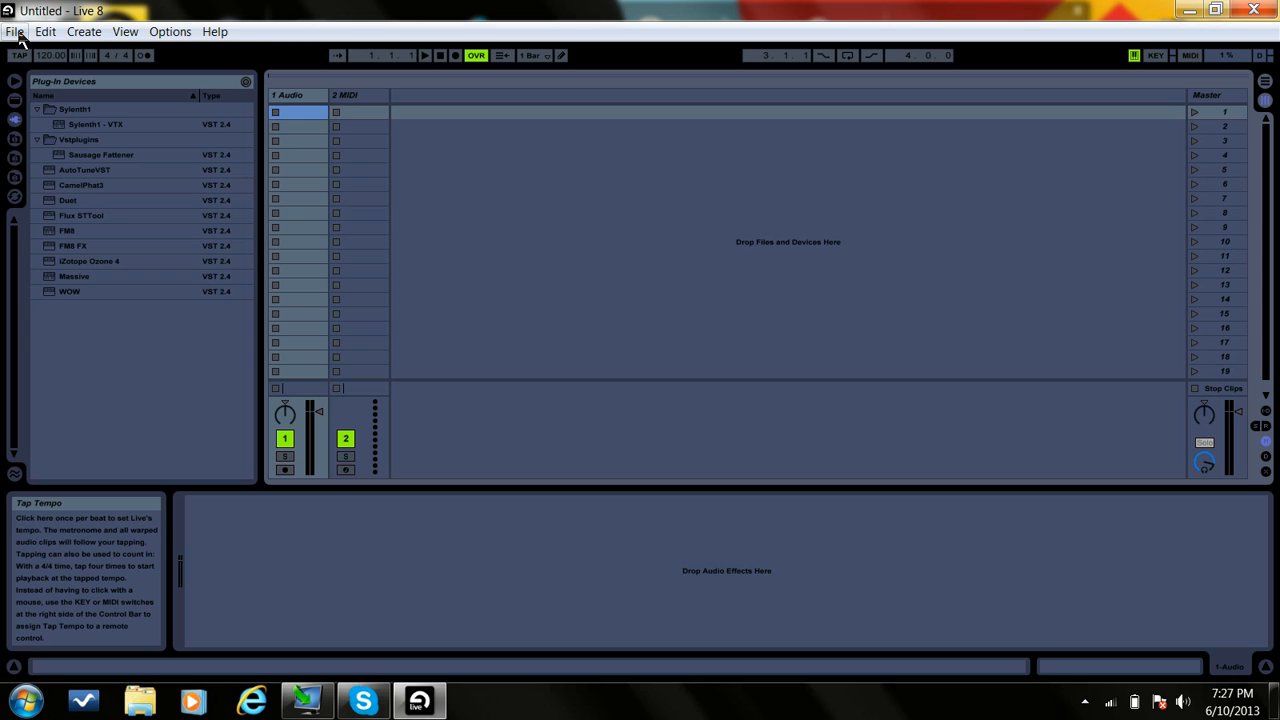
# Step: Open the recent Live set excision.als from the MEDS instrumental project
pyautogui.click(15, 32)
pyautogui.moveTo(180, 91)
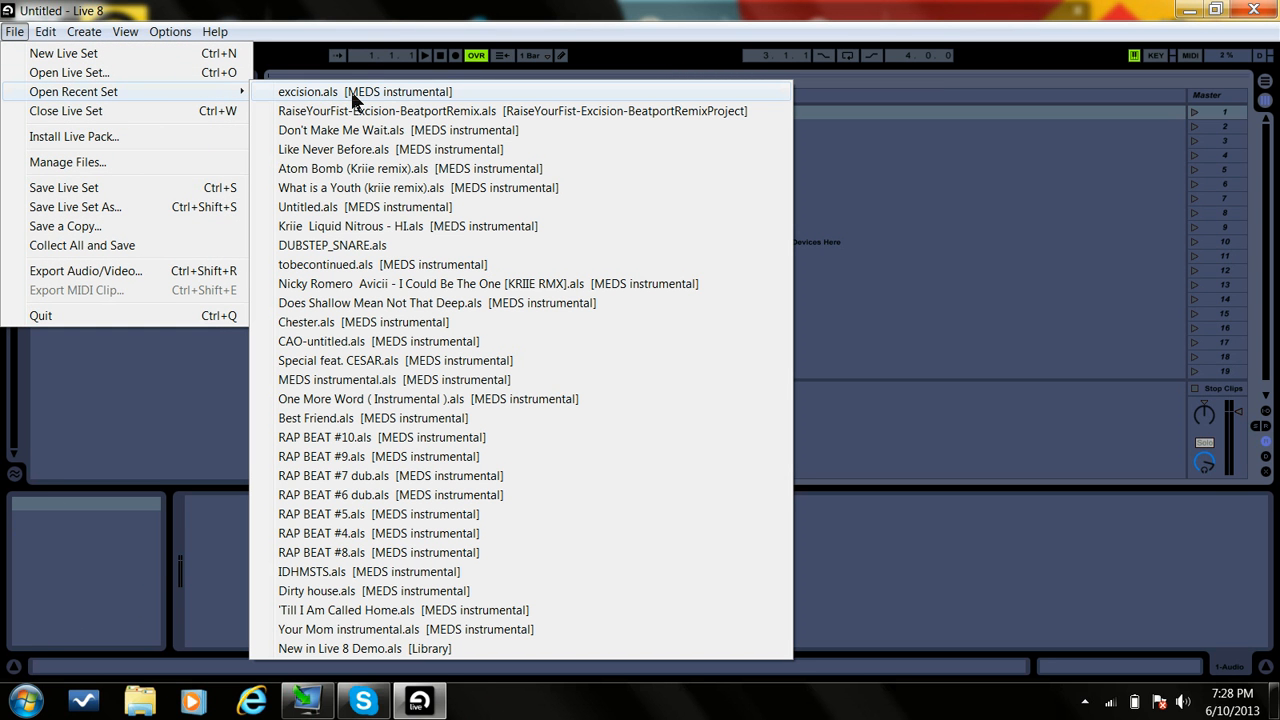
pyautogui.click(355, 92)
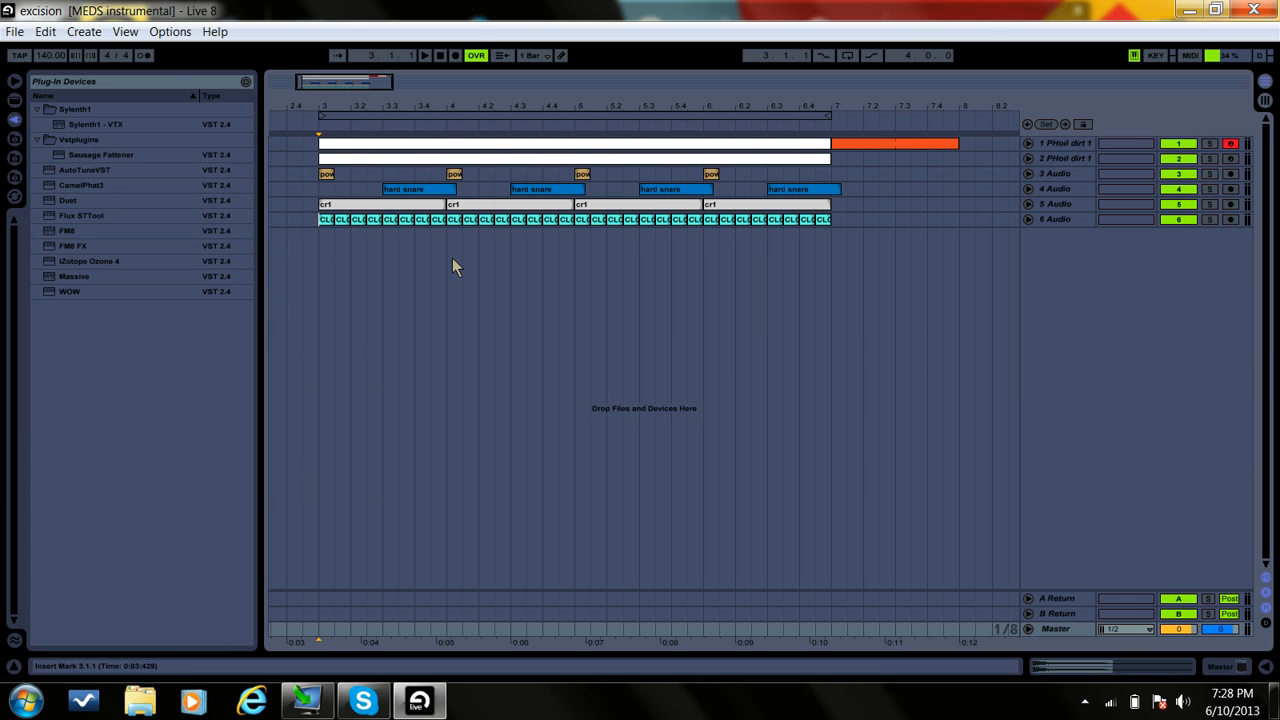
# Step: Show the device chain of track 1 PHoil dirt 1 and unfold its CamelPhat3, iZotope Ozone 4 and EQ Three devices
pyautogui.click(322, 193)
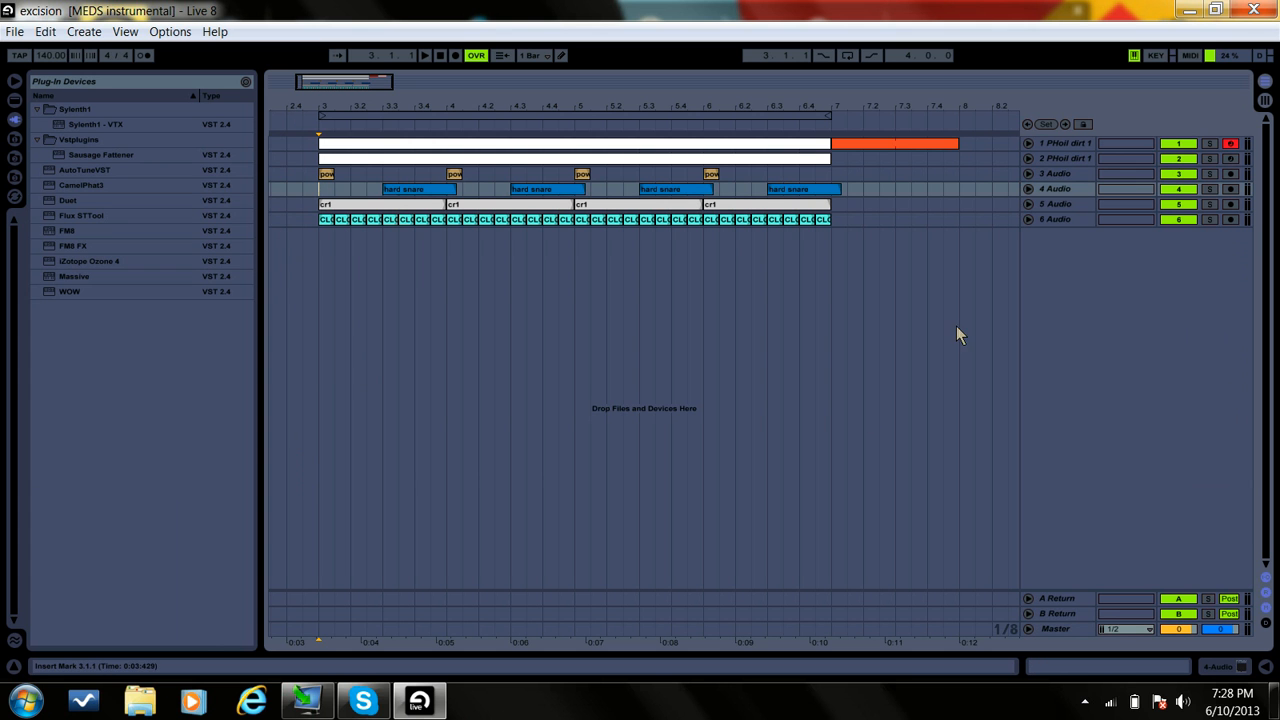
pyautogui.doubleClick(1070, 143)
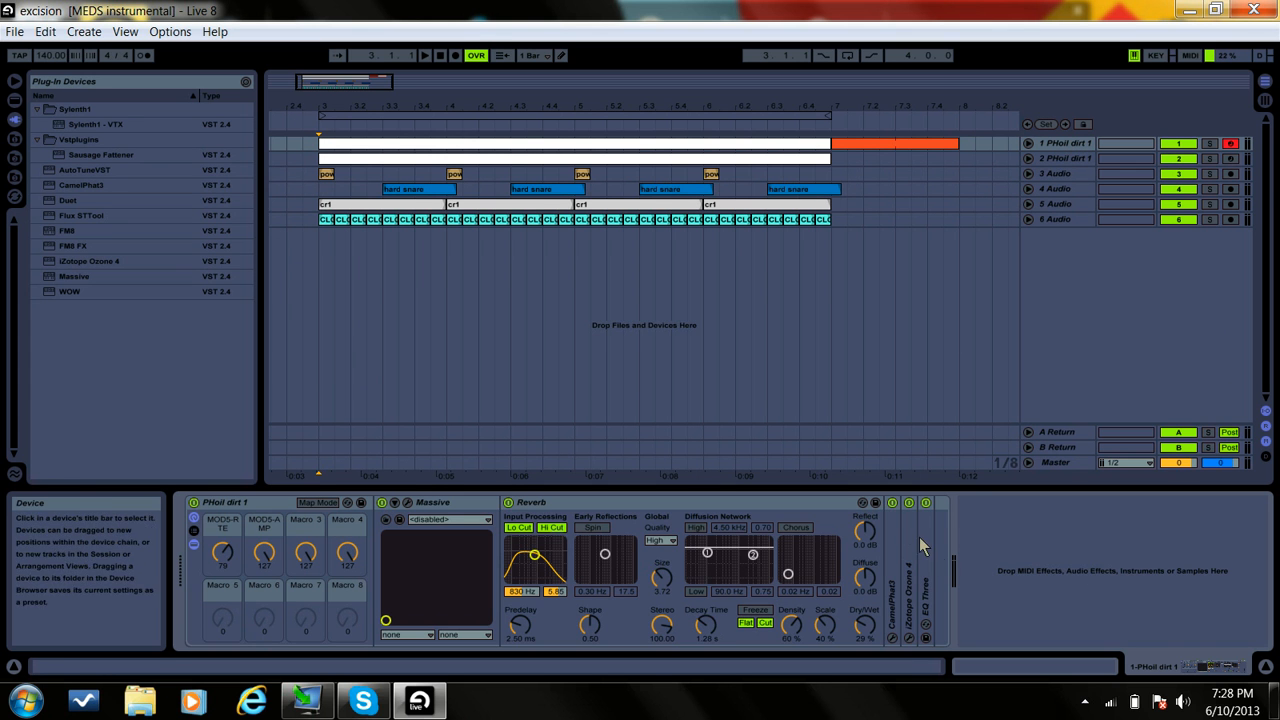
pyautogui.doubleClick(893, 525)
pyautogui.click(1018, 503)
pyautogui.doubleClick(1018, 522)
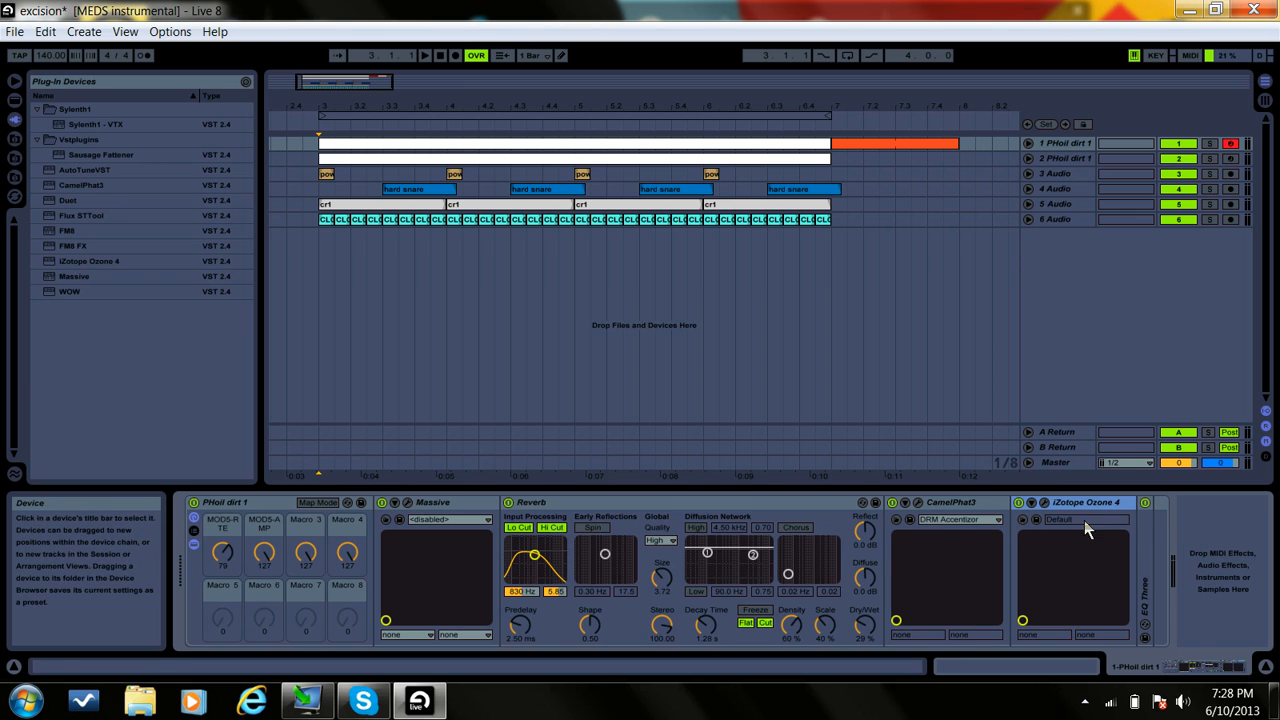
pyautogui.doubleClick(1146, 527)
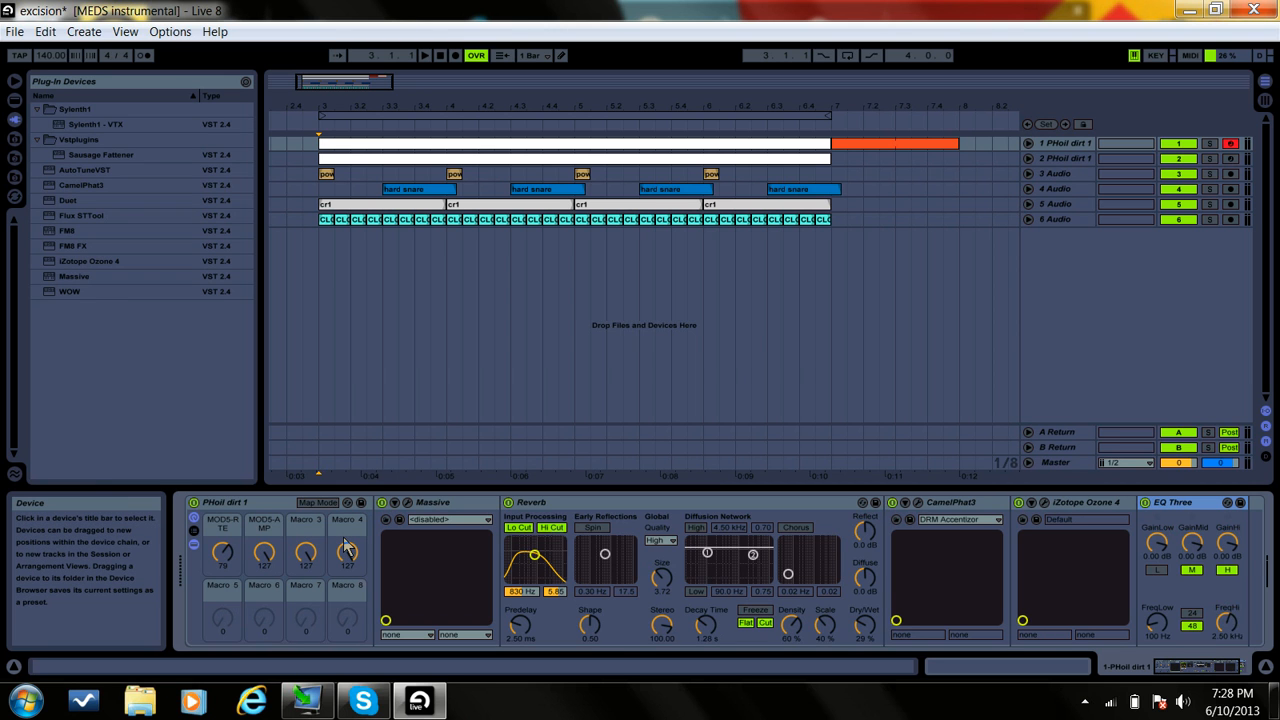
# Step: Lower the system volume to about one third and play the arrangement from bar 3
pyautogui.press('XF86AudioLowerVolume')
pyautogui.press('XF86AudioLowerVolume')
pyautogui.press('XF86AudioLowerVolume')
pyautogui.press('XF86AudioLowerVolume')
pyautogui.press('XF86AudioLowerVolume')
pyautogui.press('XF86AudioLowerVolume')
pyautogui.press('XF86AudioLowerVolume')
pyautogui.press('XF86AudioLowerVolume')
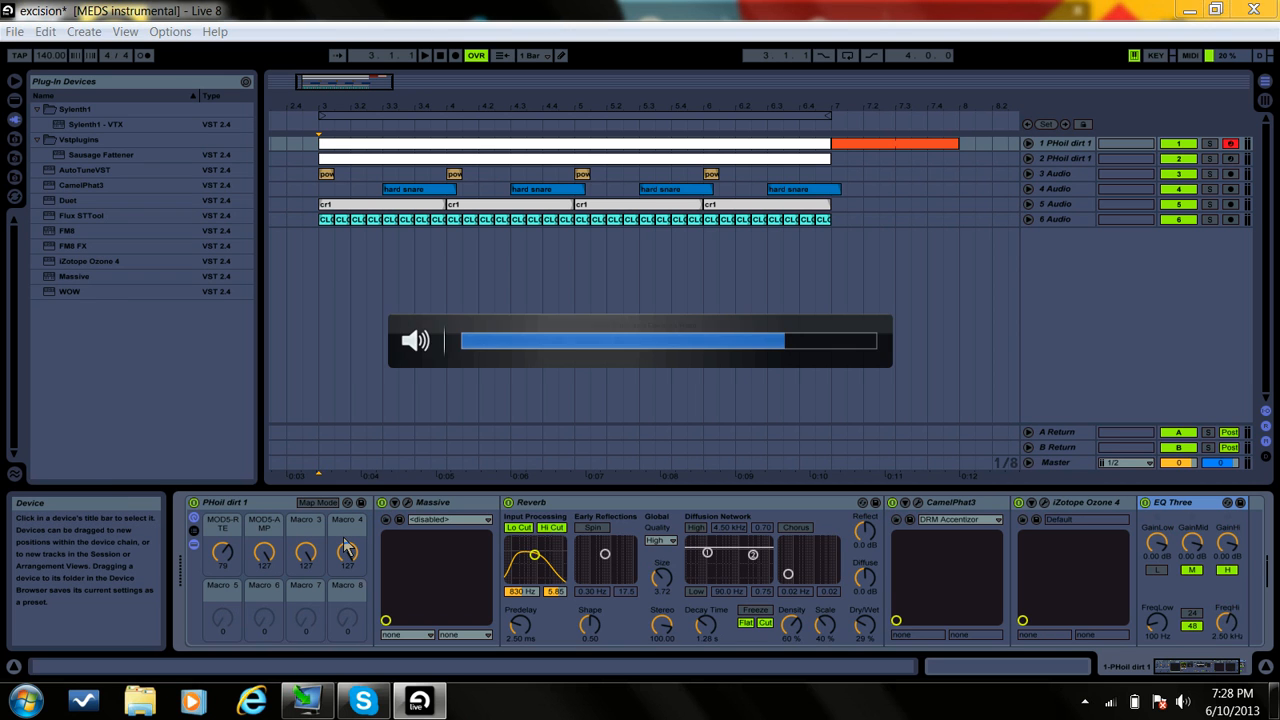
pyautogui.press('XF86AudioLowerVolume')
pyautogui.press('XF86AudioLowerVolume')
pyautogui.press('XF86AudioLowerVolume')
pyautogui.press('XF86AudioLowerVolume')
pyautogui.press('XF86AudioLowerVolume')
pyautogui.press('XF86AudioLowerVolume')
pyautogui.press('XF86AudioLowerVolume')
pyautogui.press('XF86AudioLowerVolume')
pyautogui.press('XF86AudioLowerVolume')
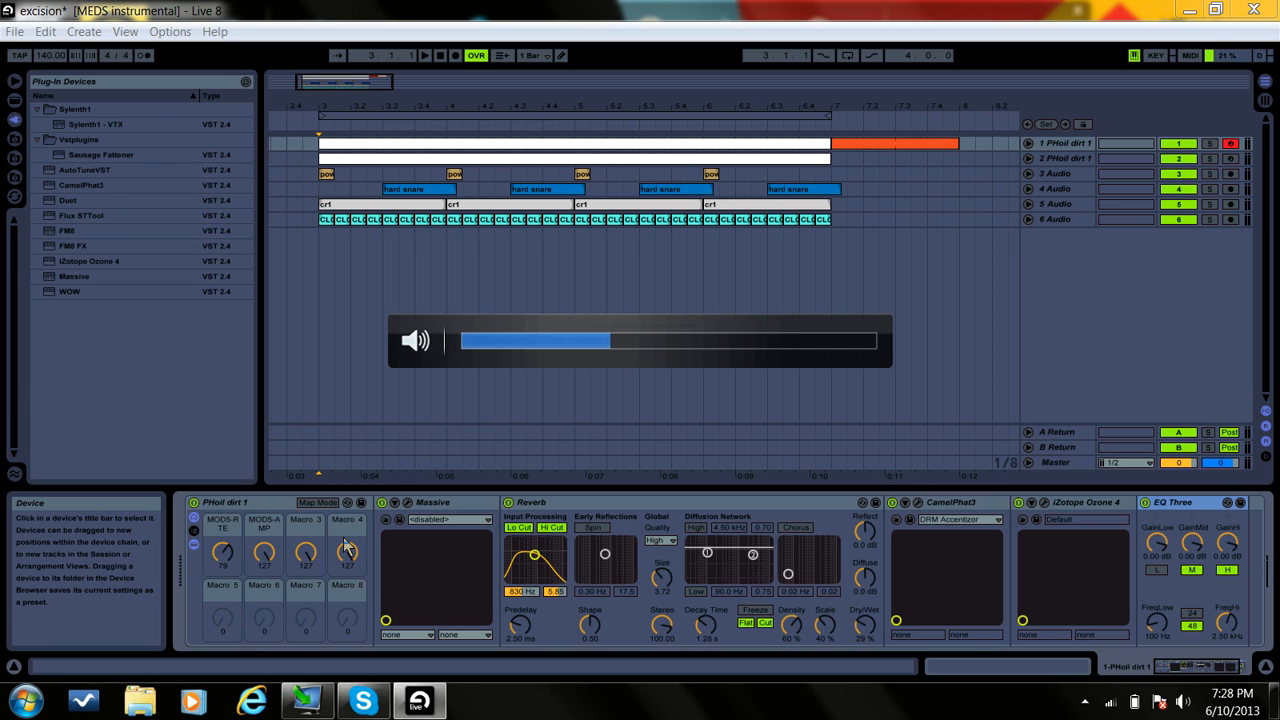
pyautogui.press('space')
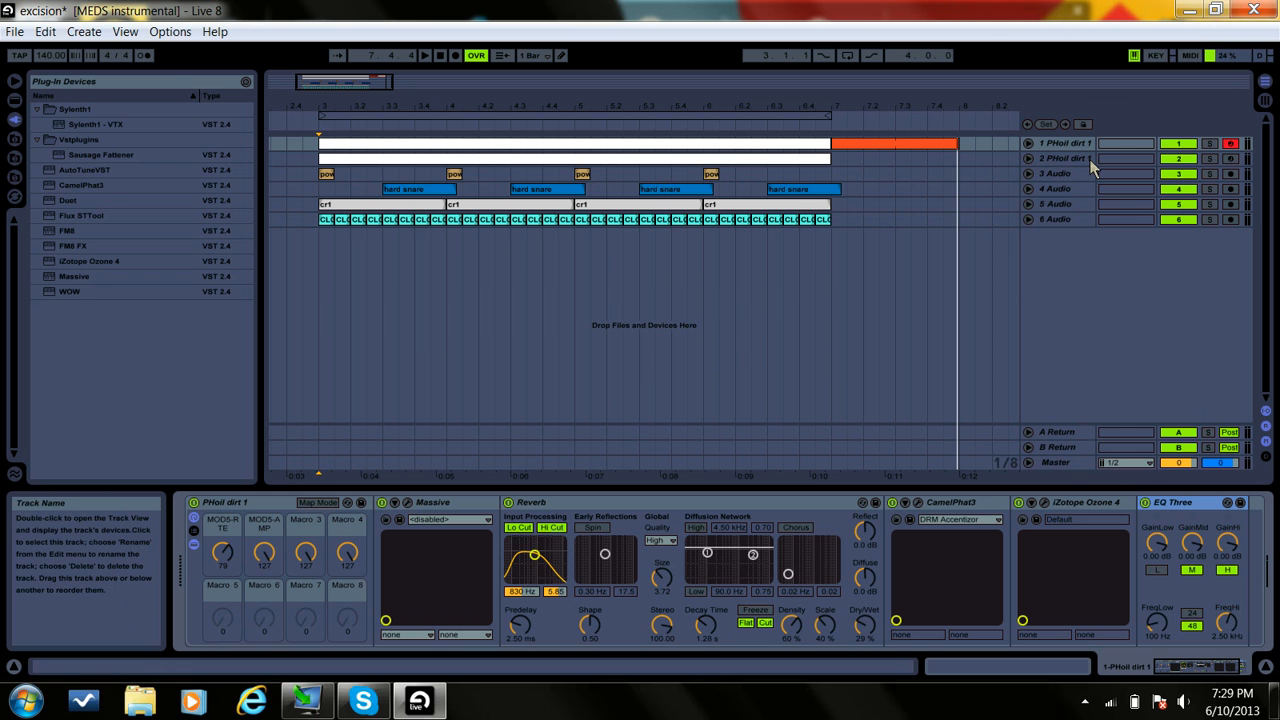
# Step: Open Massive on track 1 and examine its modulation oscillator Phase mode, envelope 4, voicing and oscillator settings
pyautogui.click(408, 503)
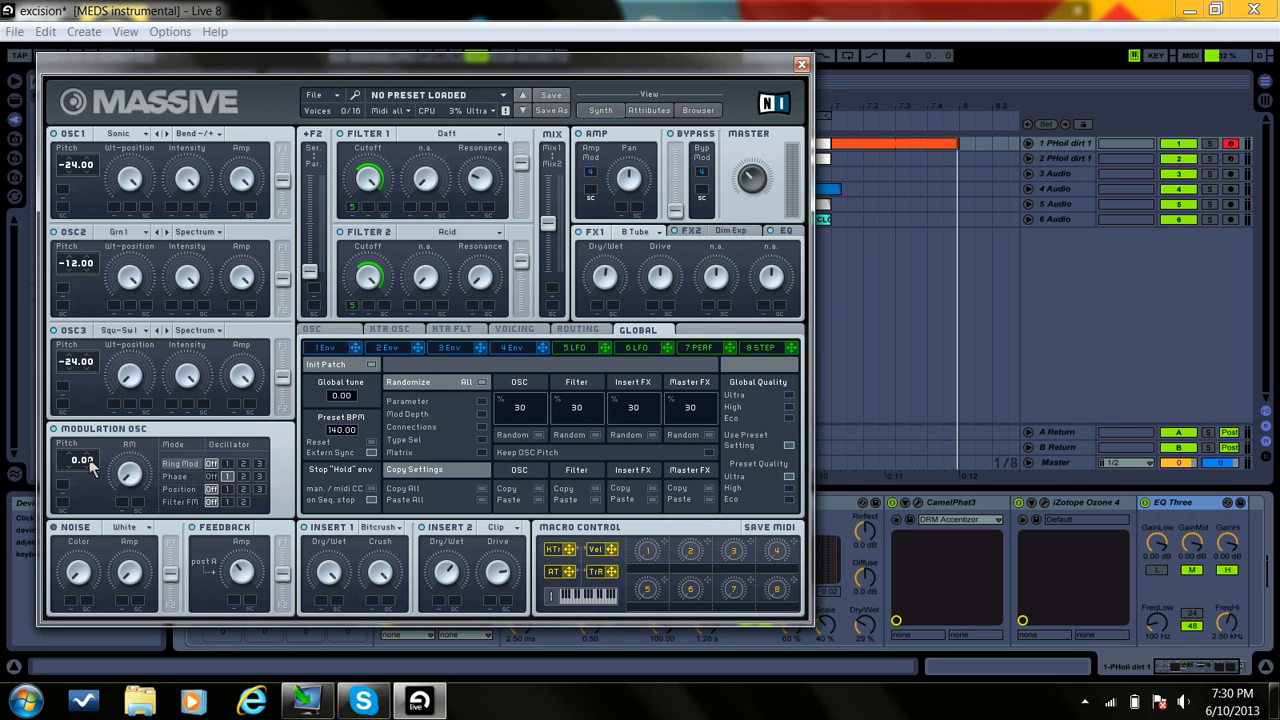
pyautogui.click(185, 476)
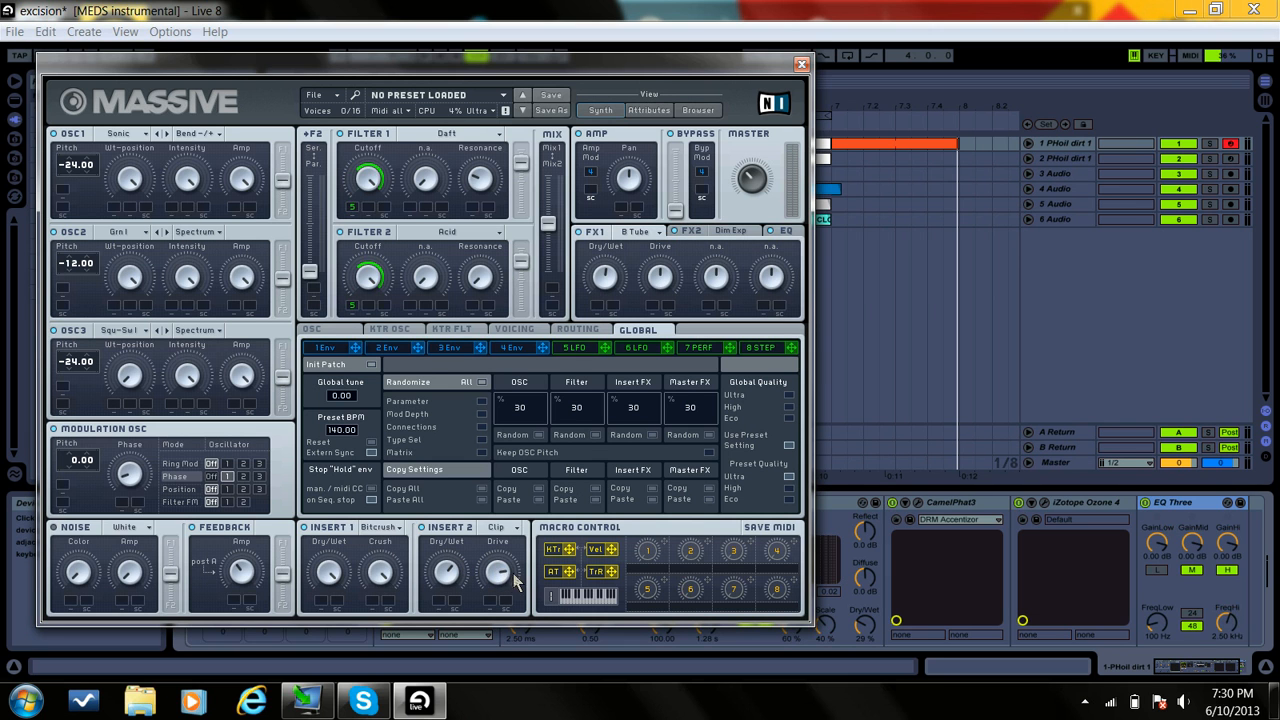
pyautogui.click(512, 348)
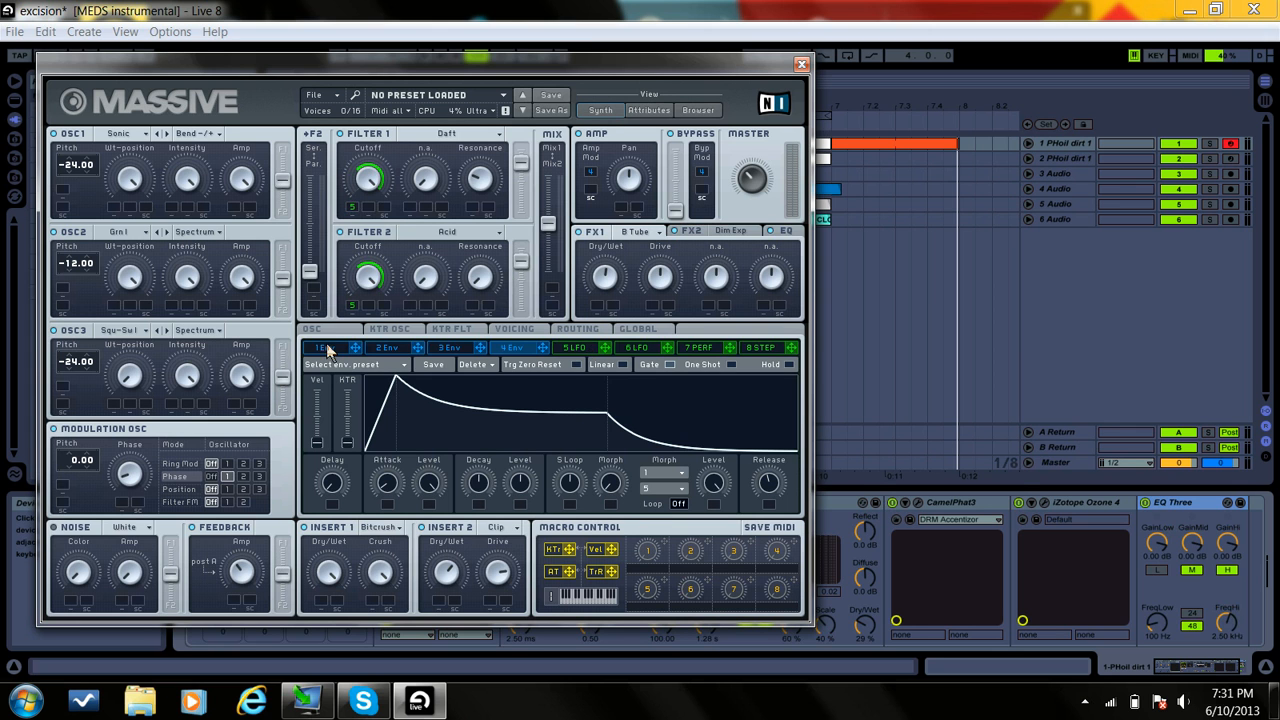
pyautogui.click(522, 333)
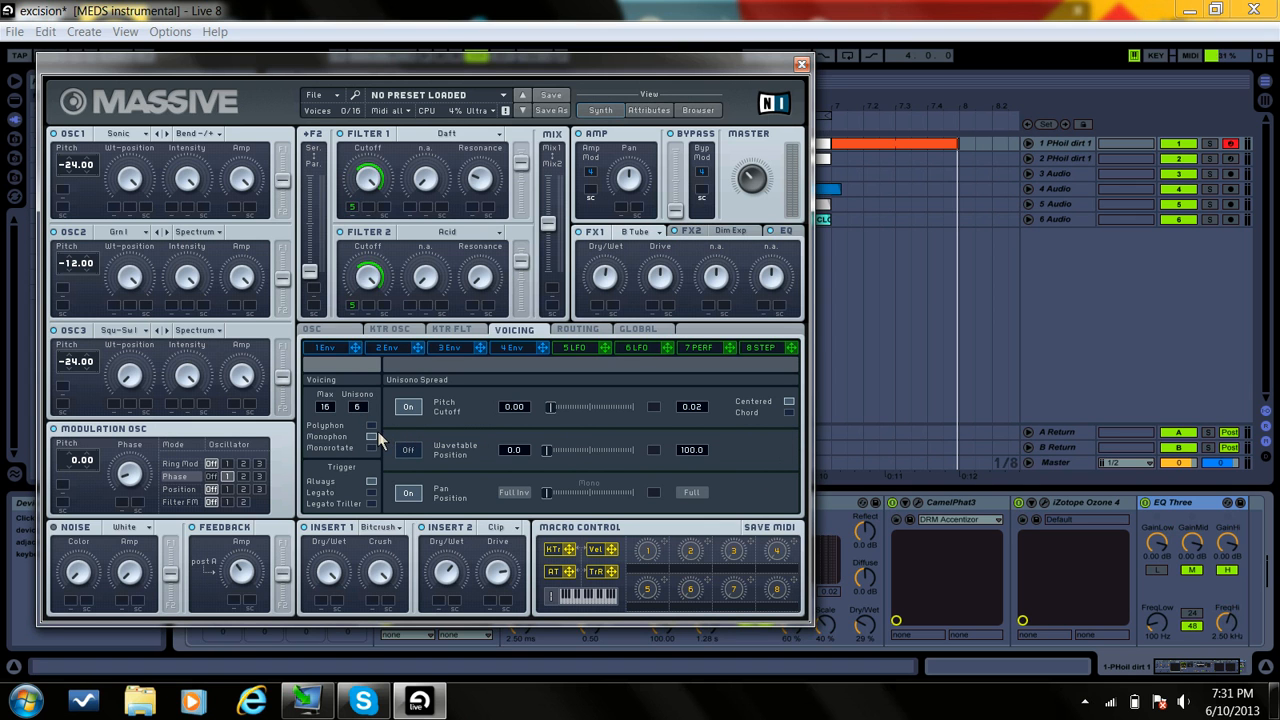
pyautogui.click(314, 329)
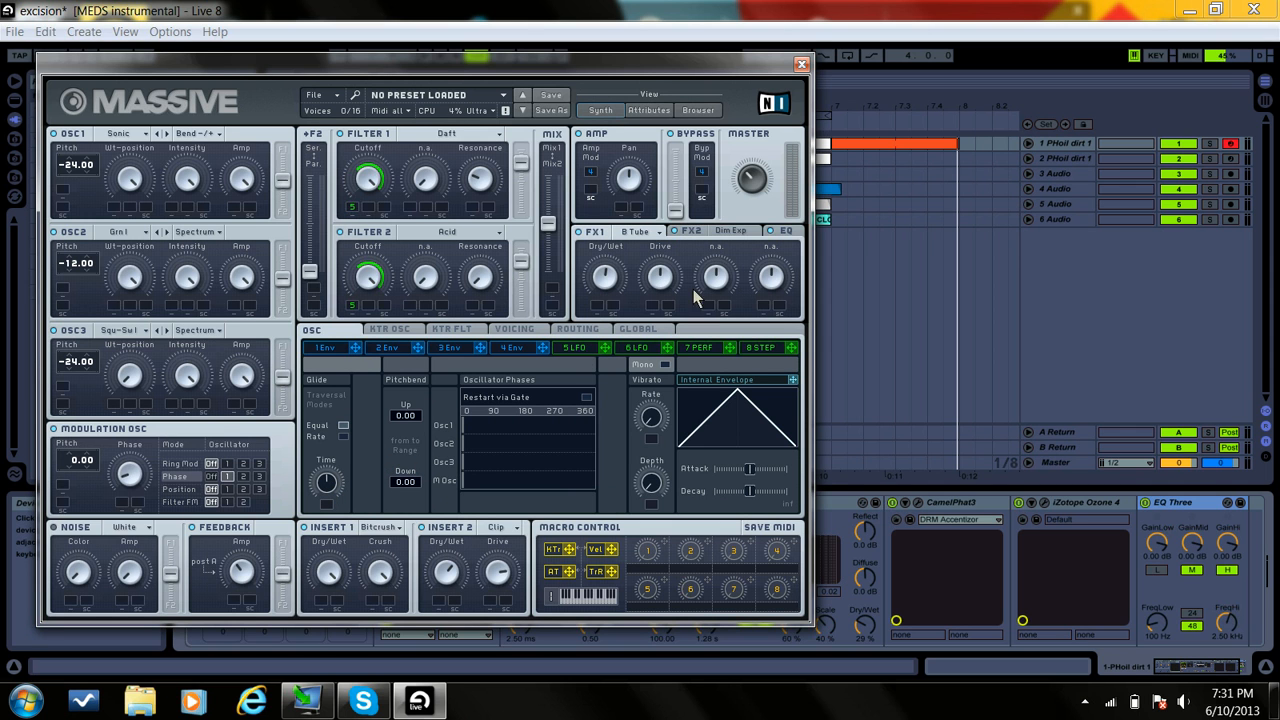
# Step: Choose Brauner Tube as Massive's FX1 effect and examine the FX2 and EQ settings
pyautogui.click(642, 231)
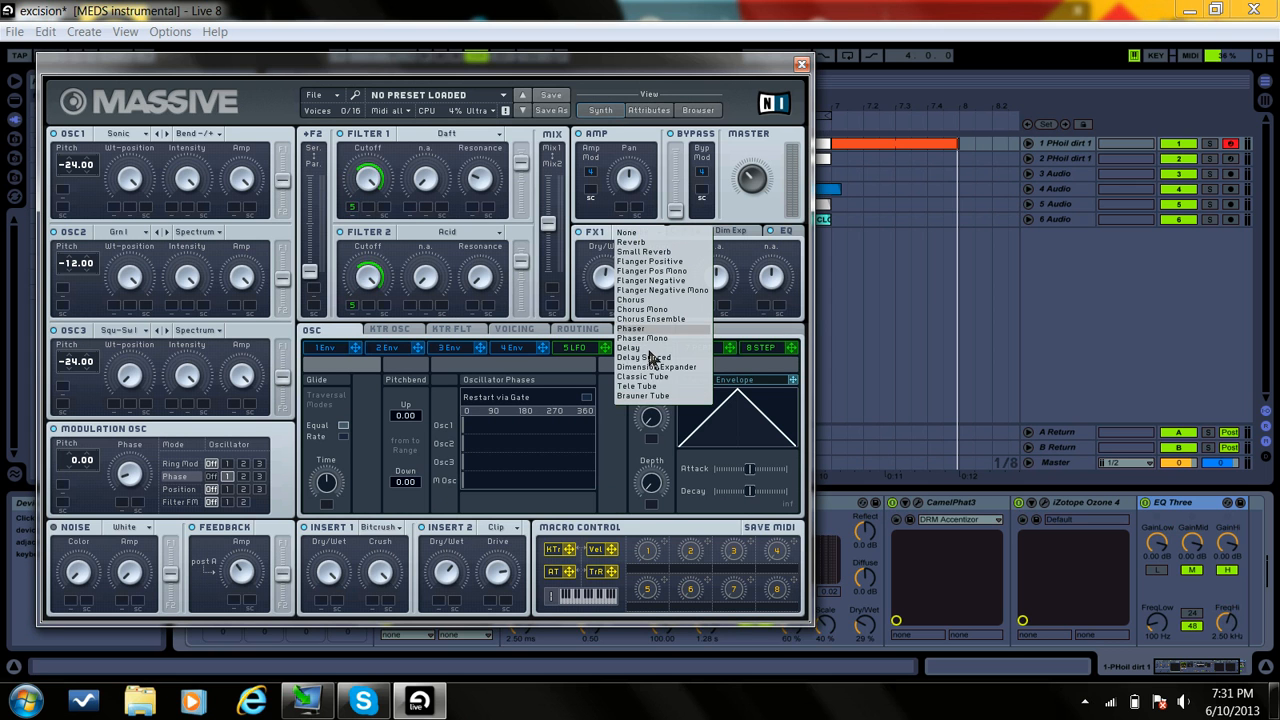
pyautogui.click(656, 396)
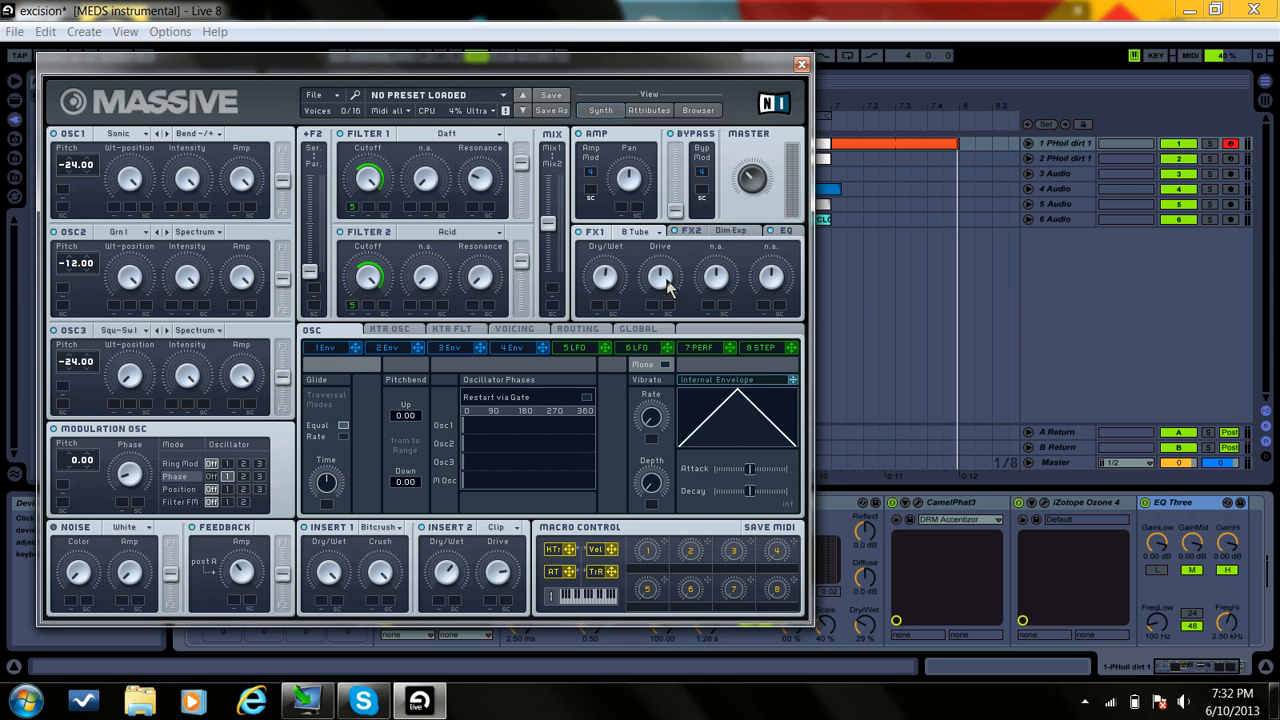
pyautogui.click(702, 232)
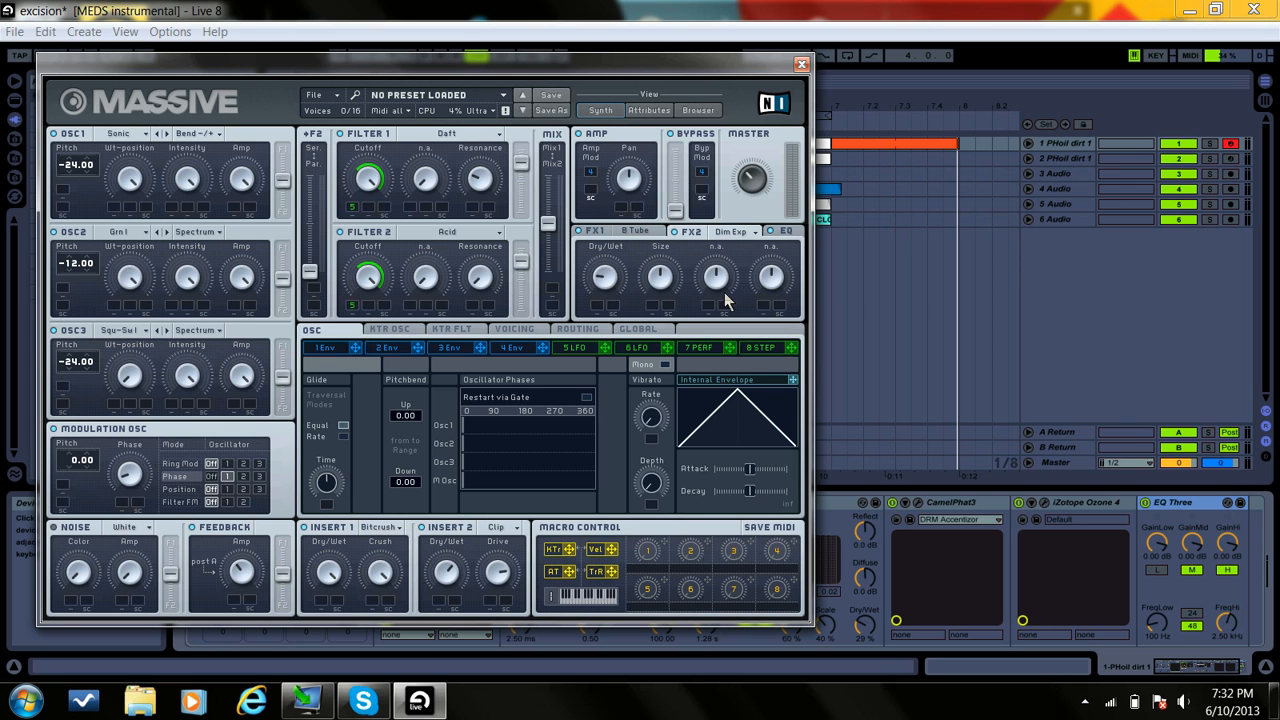
pyautogui.click(789, 232)
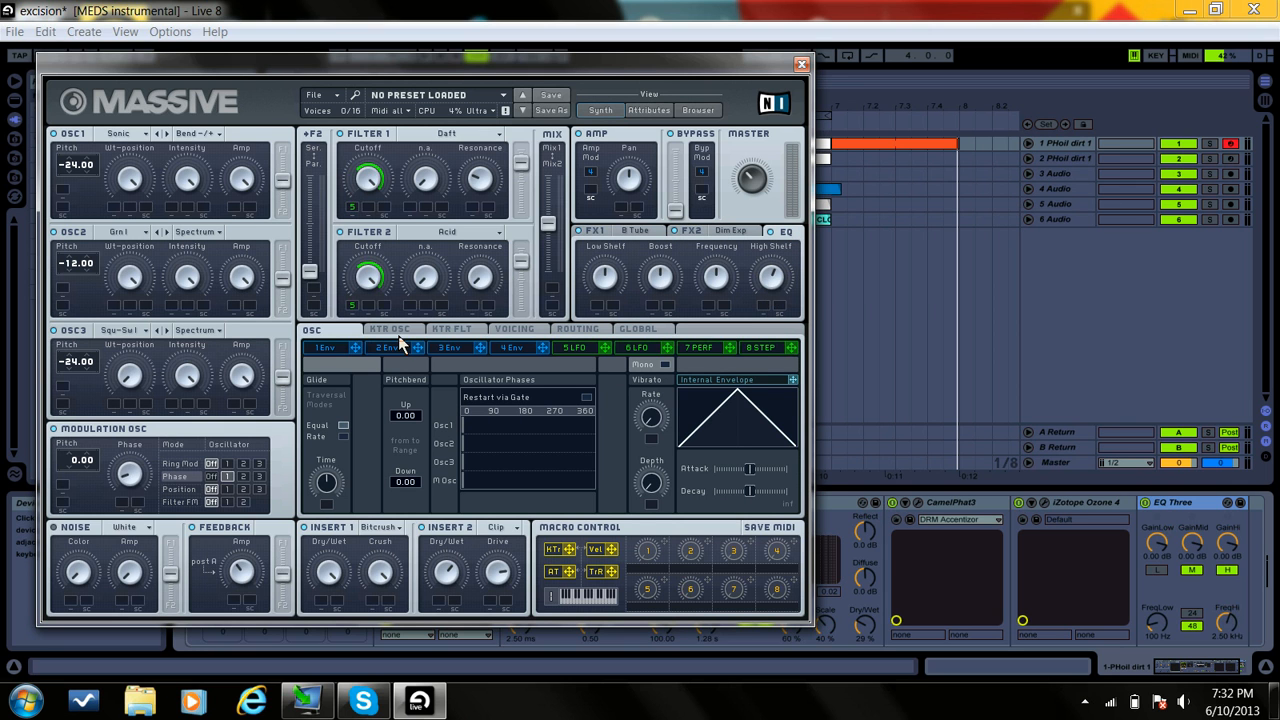
# Step: Examine the LFO 5 settings in Massive and close the synth's window
pyautogui.click(584, 353)
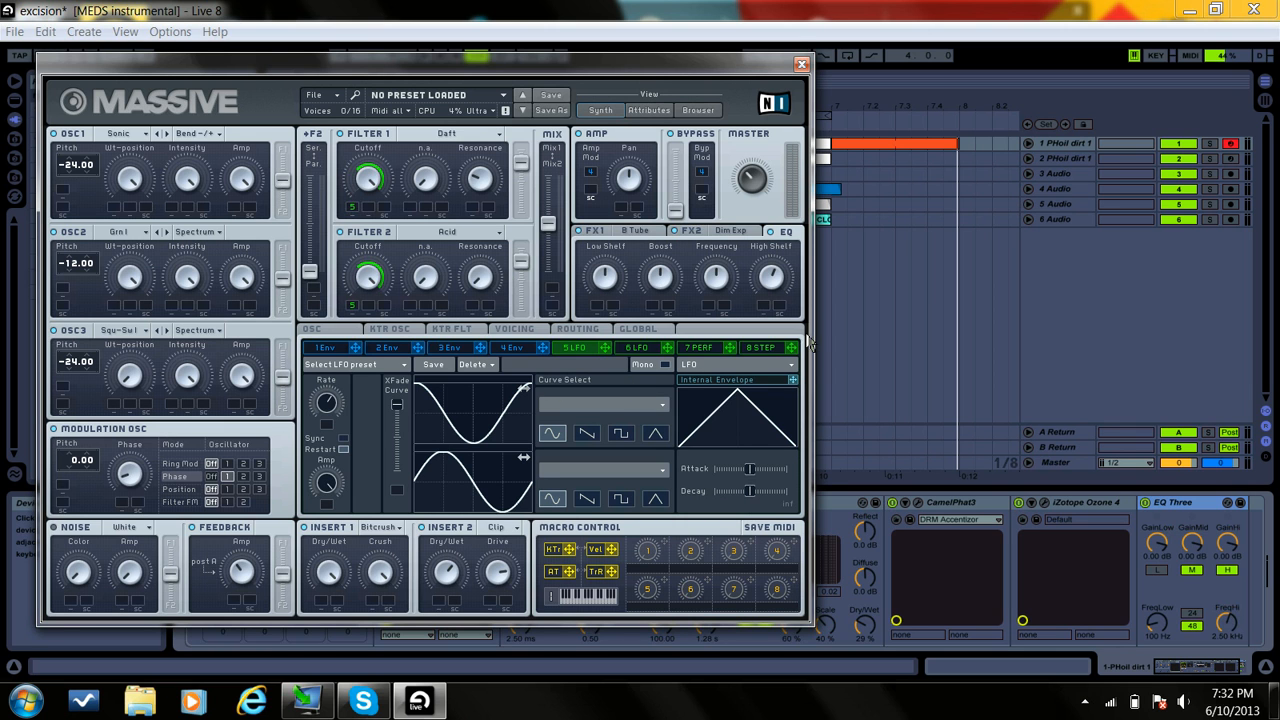
pyautogui.click(801, 66)
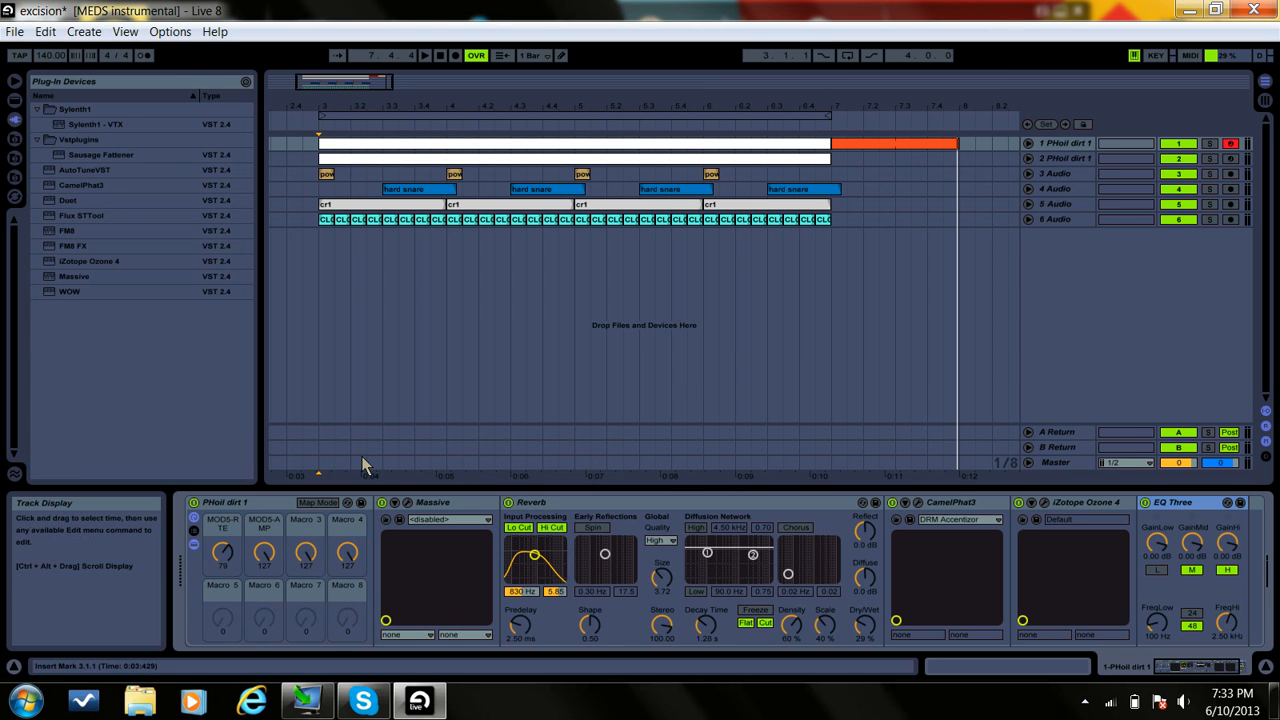
pyautogui.click(407, 502)
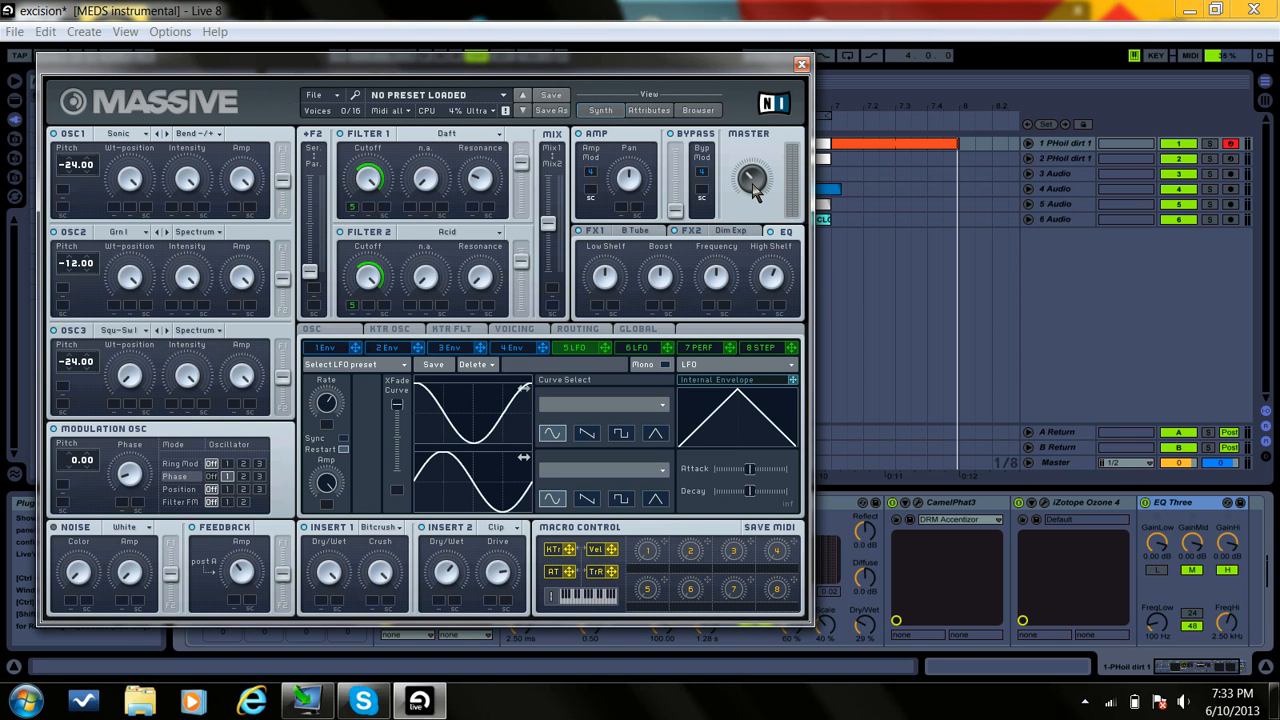
pyautogui.click(801, 65)
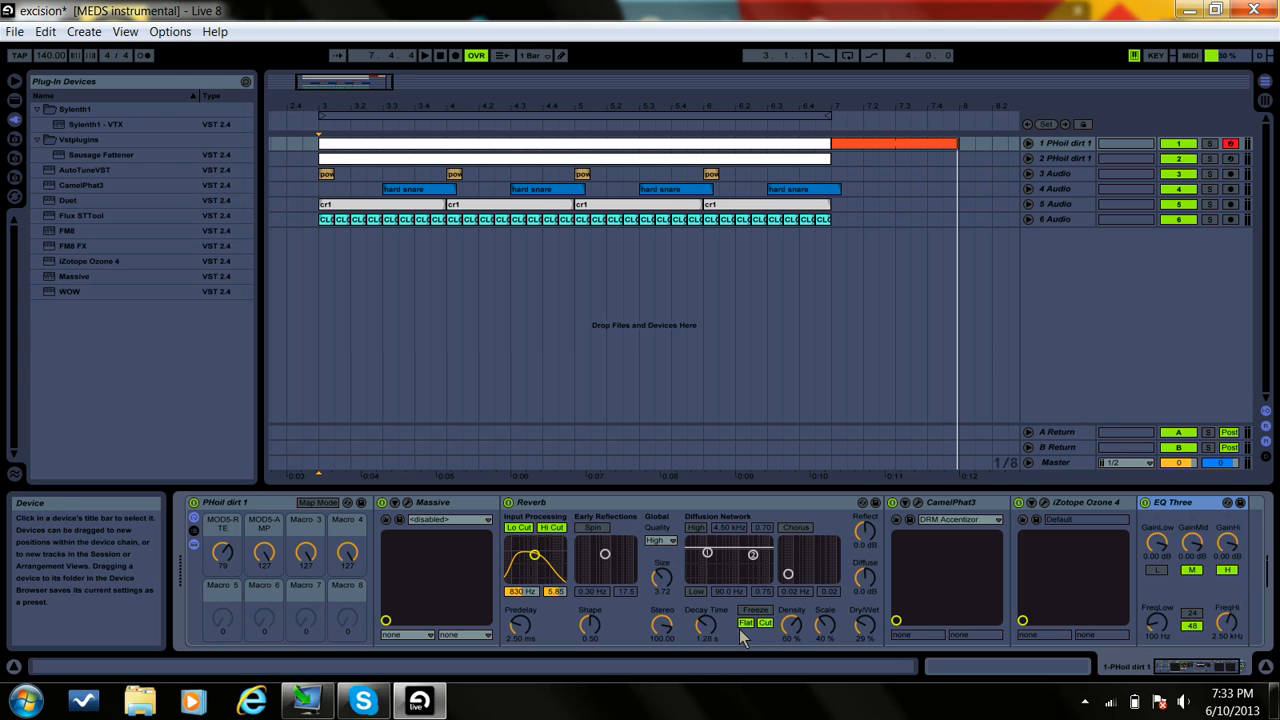
# Step: Open CamelPhat3 from the track 1 device chain, examine its distortion settings and close it
pyautogui.click(1185, 679)
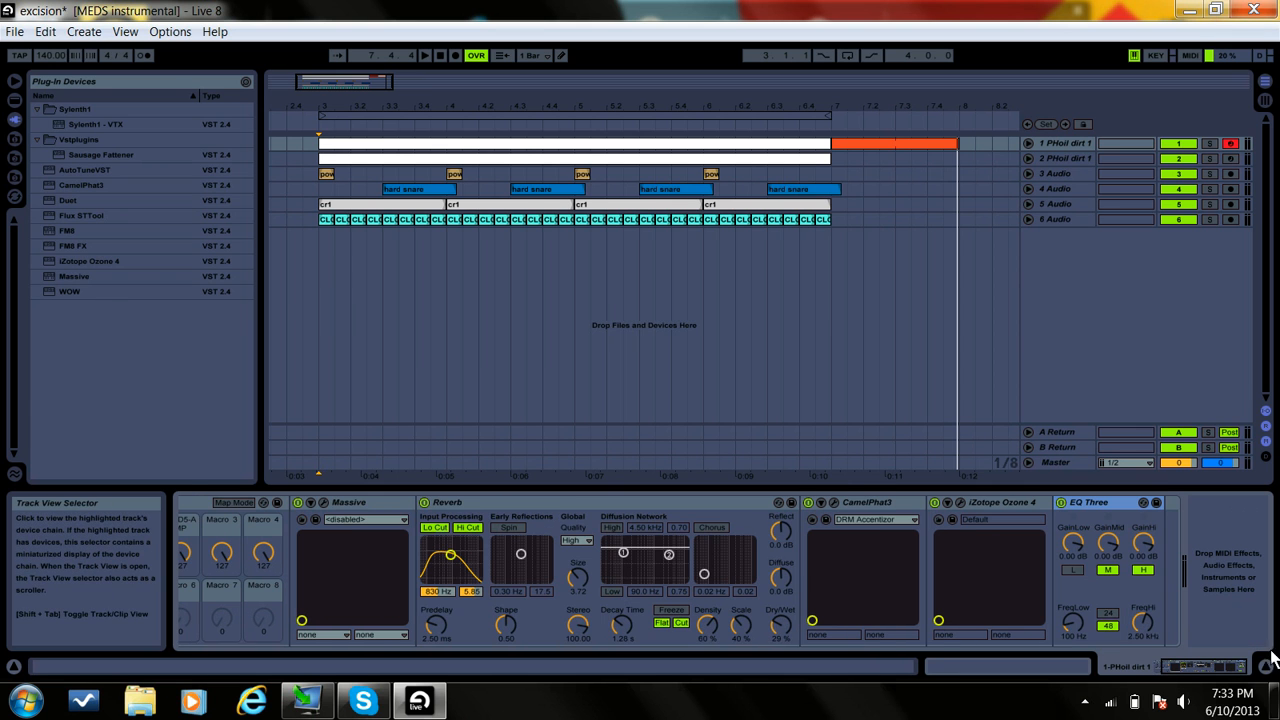
pyautogui.click(833, 501)
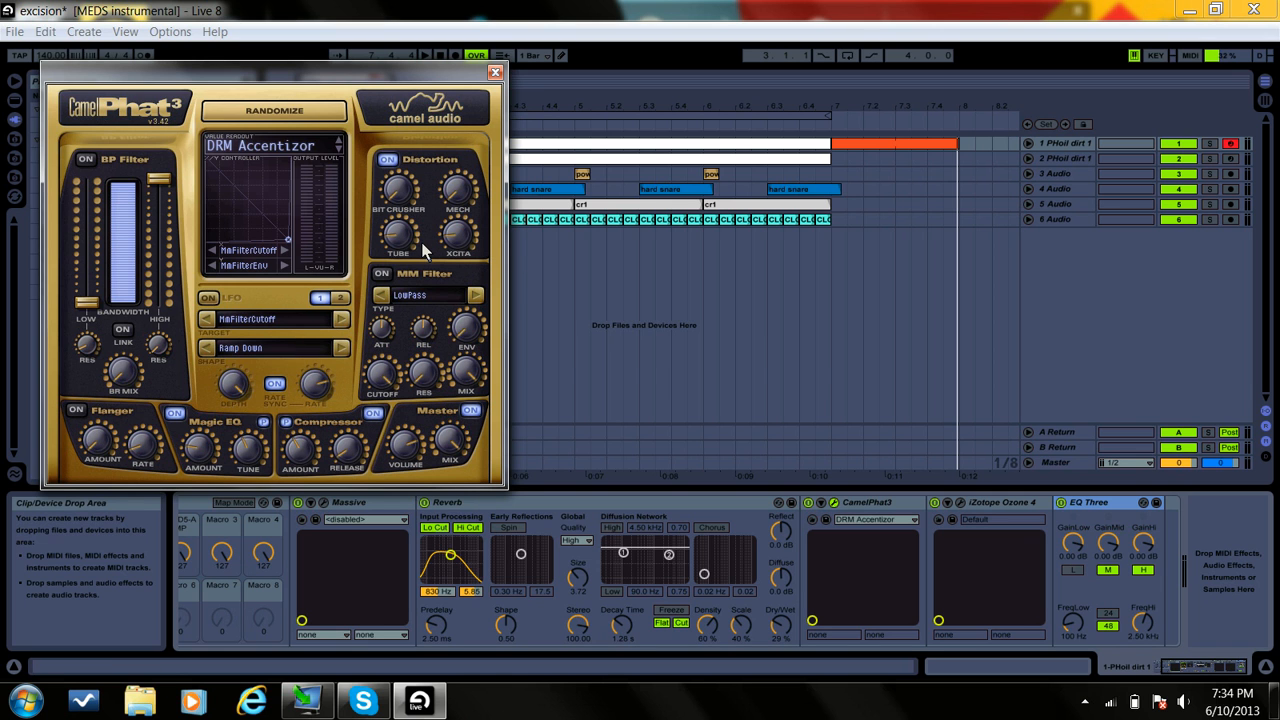
pyautogui.moveTo(402, 243)
pyautogui.click(495, 72)
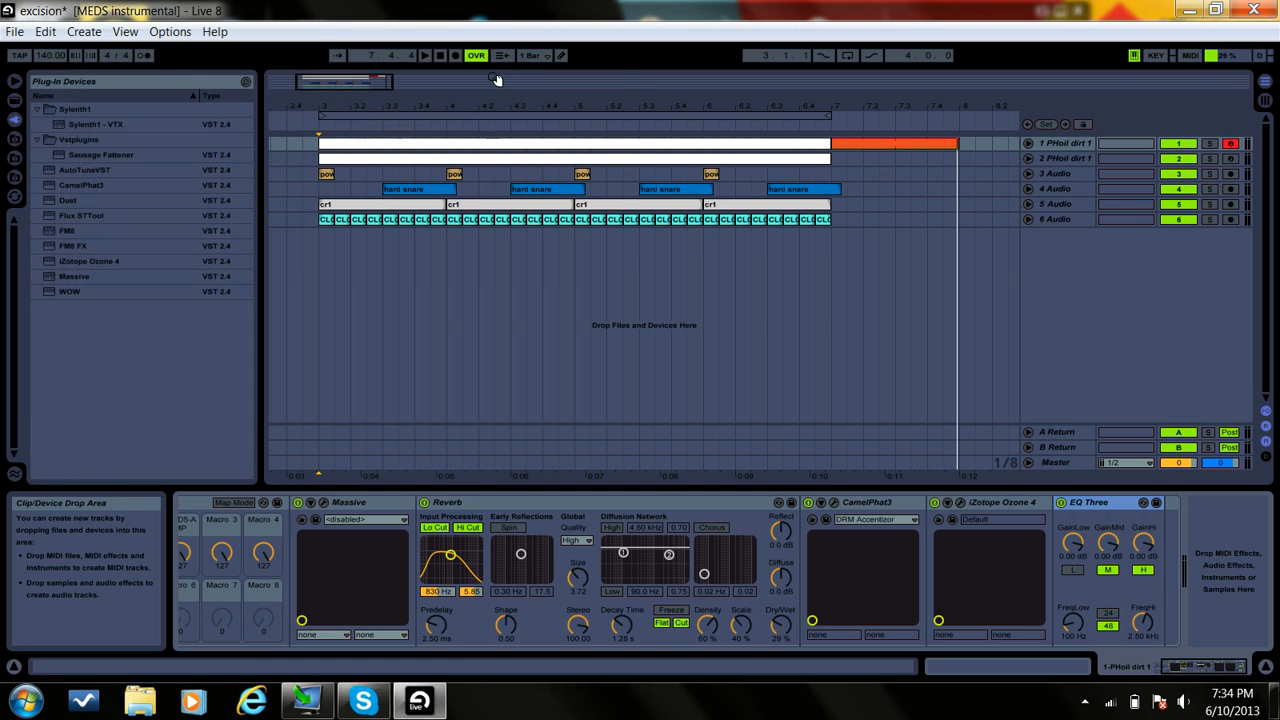
# Step: Examine the Warm multiband harmonic exciter settings in iZotope Ozone 4 without loading a preset, and close the plug-in
pyautogui.click(960, 500)
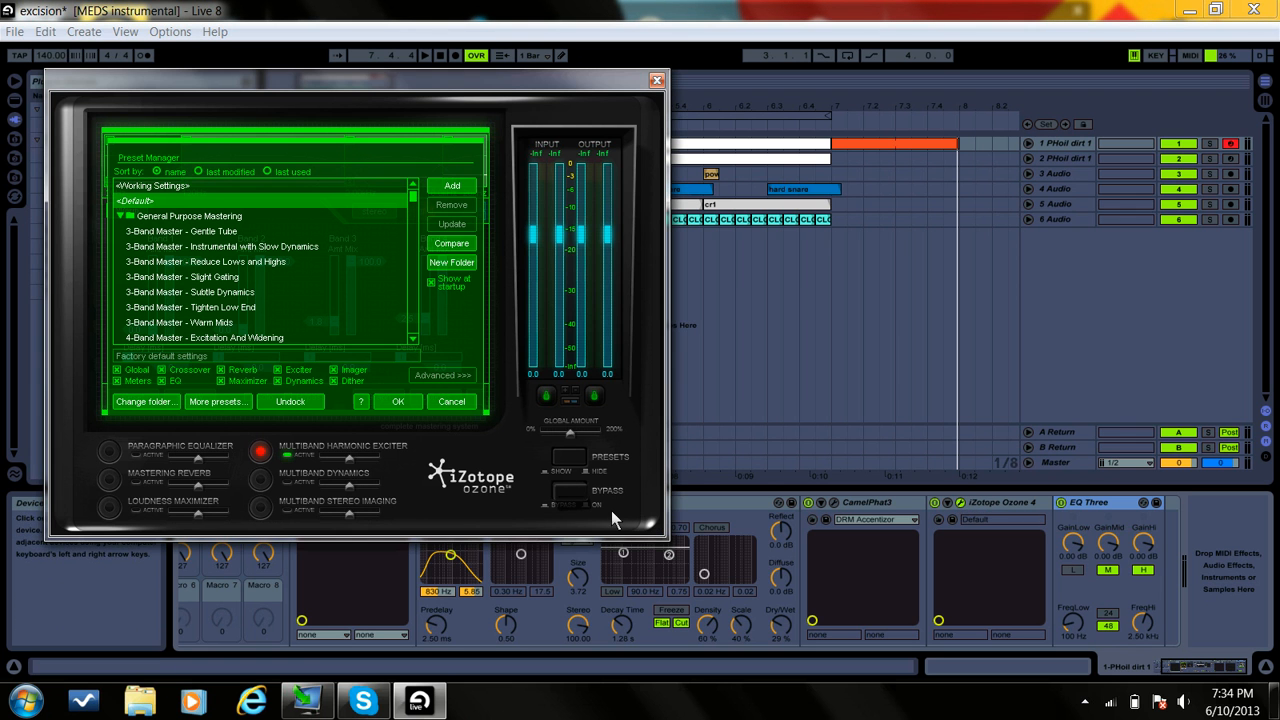
pyautogui.click(451, 403)
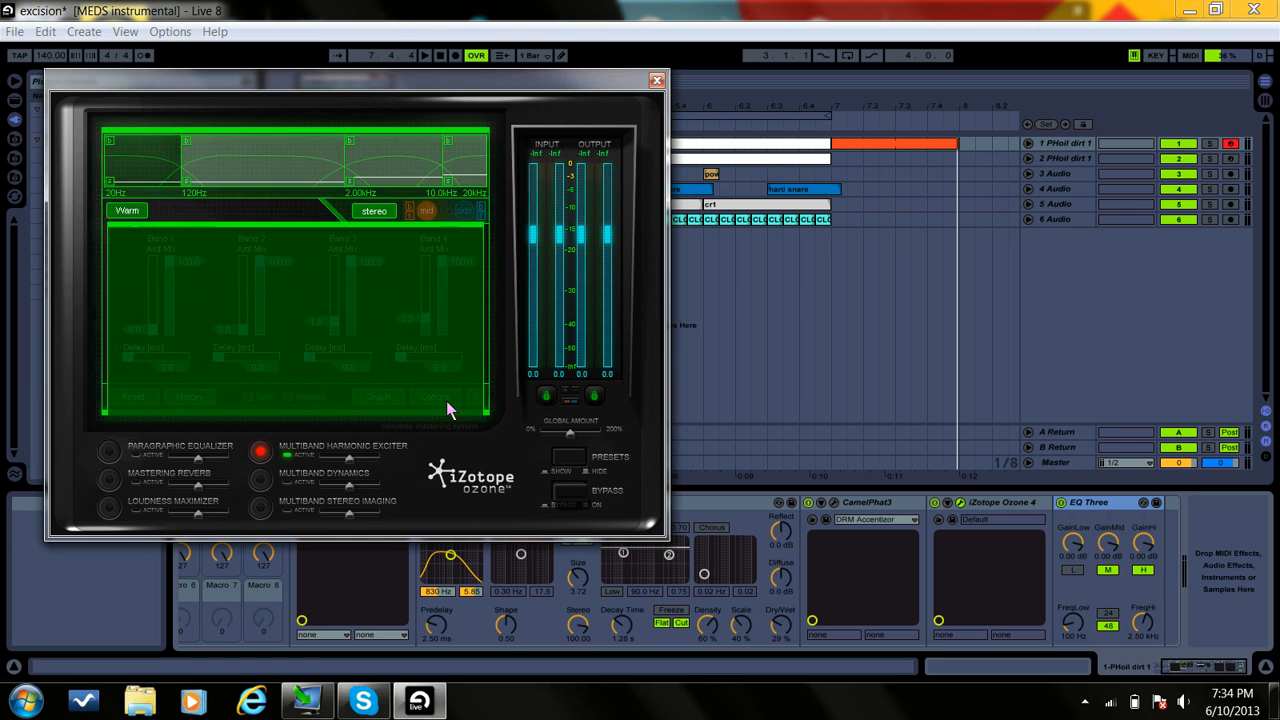
pyautogui.click(657, 79)
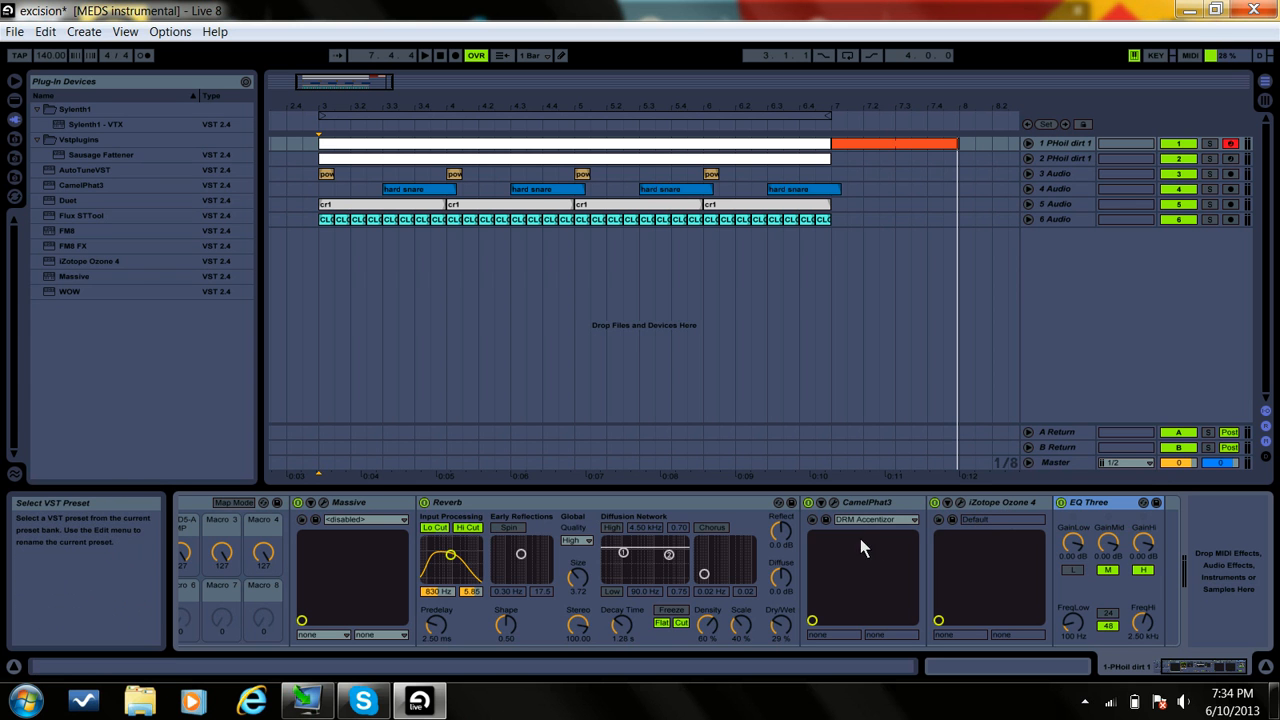
pyautogui.click(960, 502)
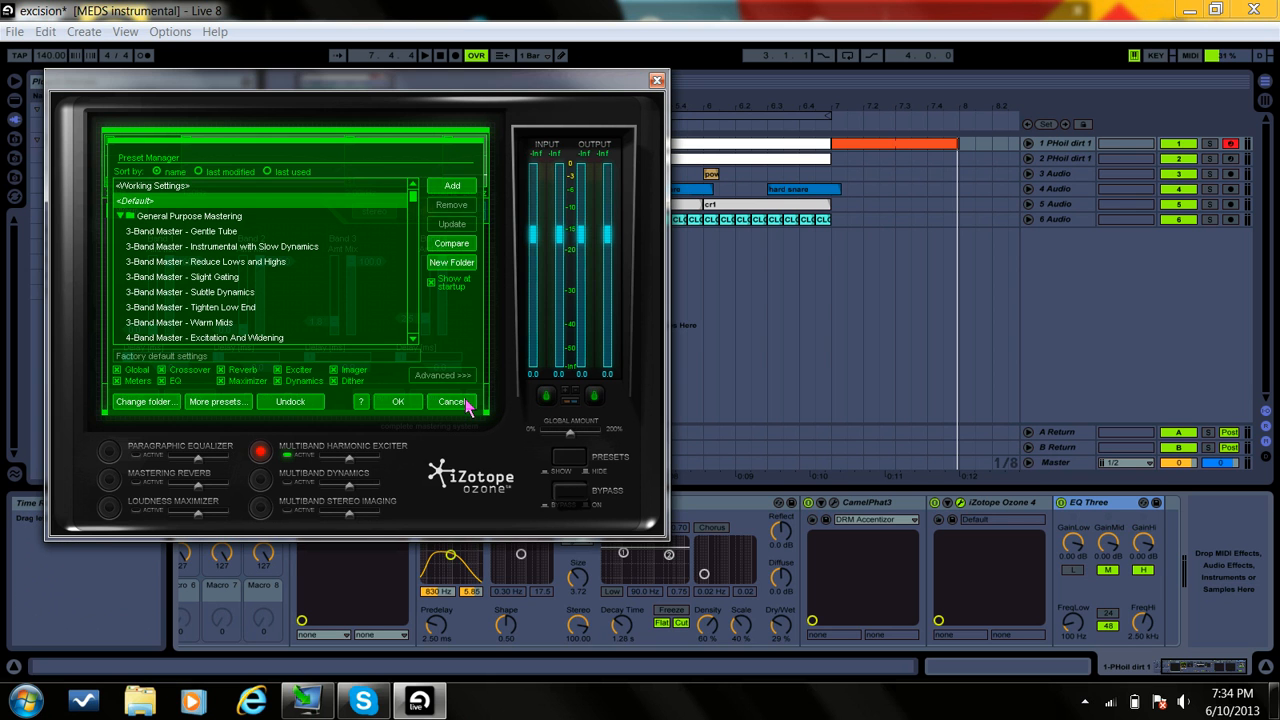
pyautogui.click(466, 401)
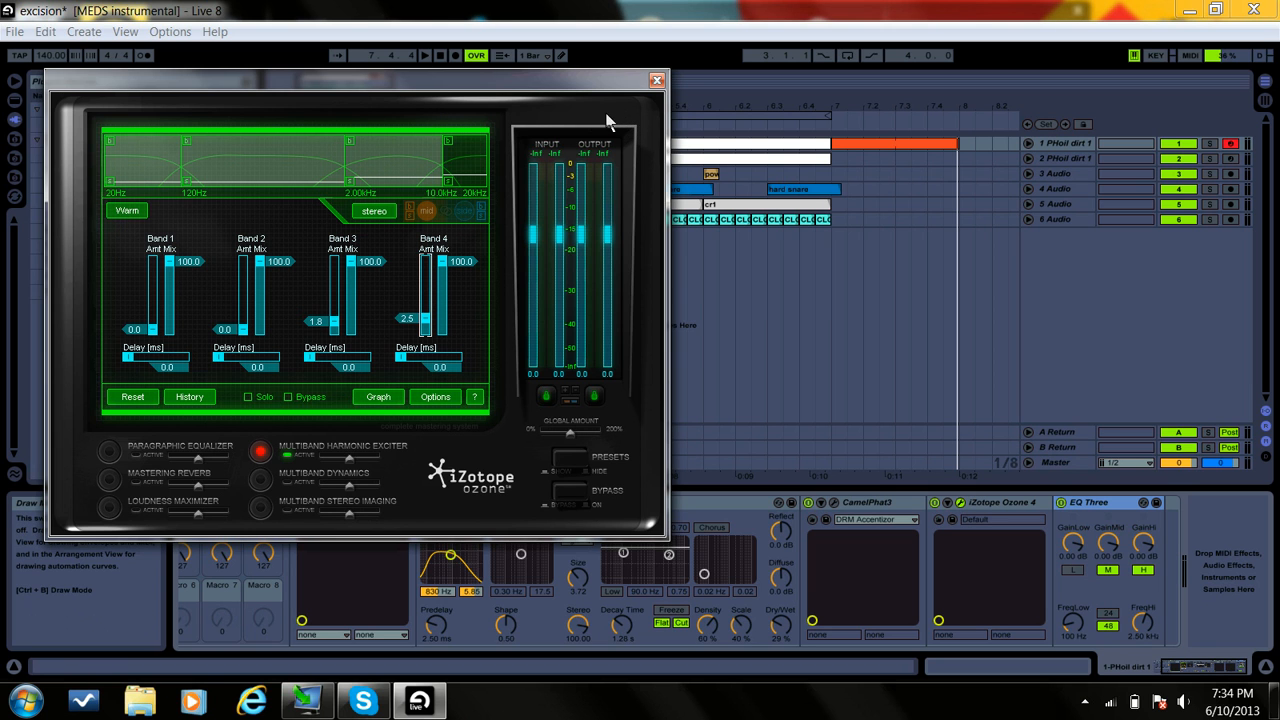
pyautogui.click(122, 215)
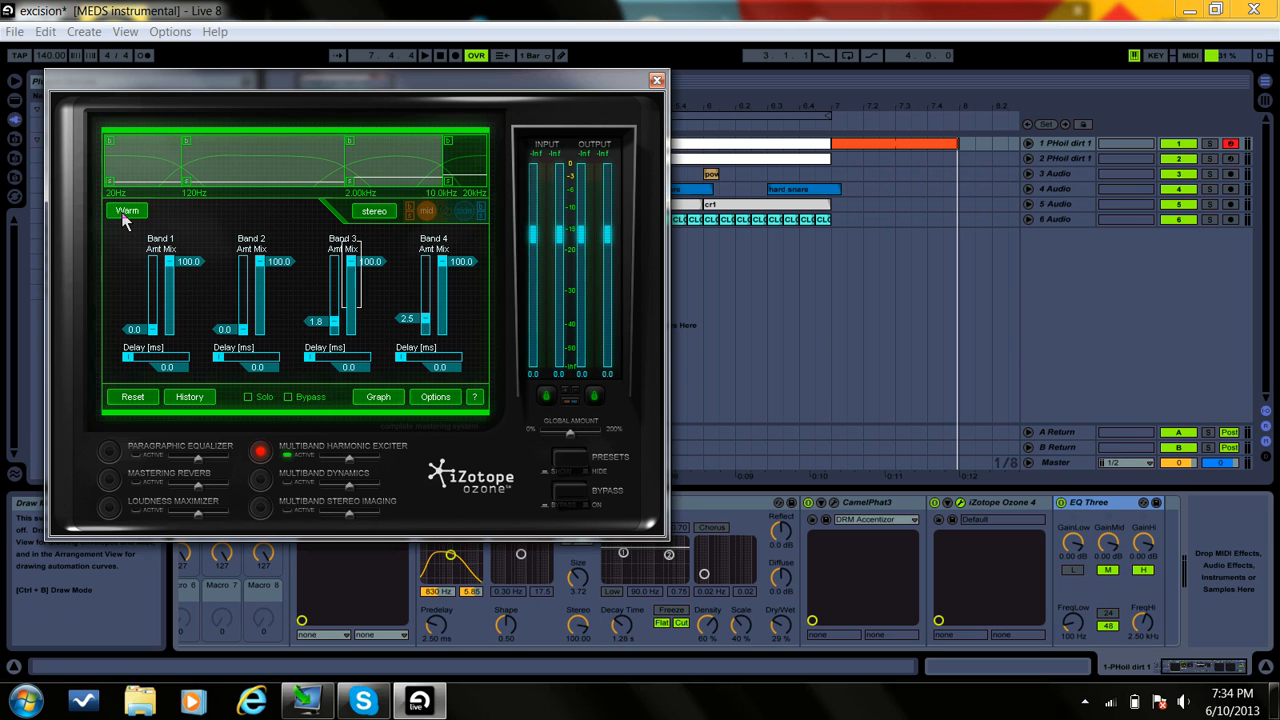
pyautogui.click(122, 215)
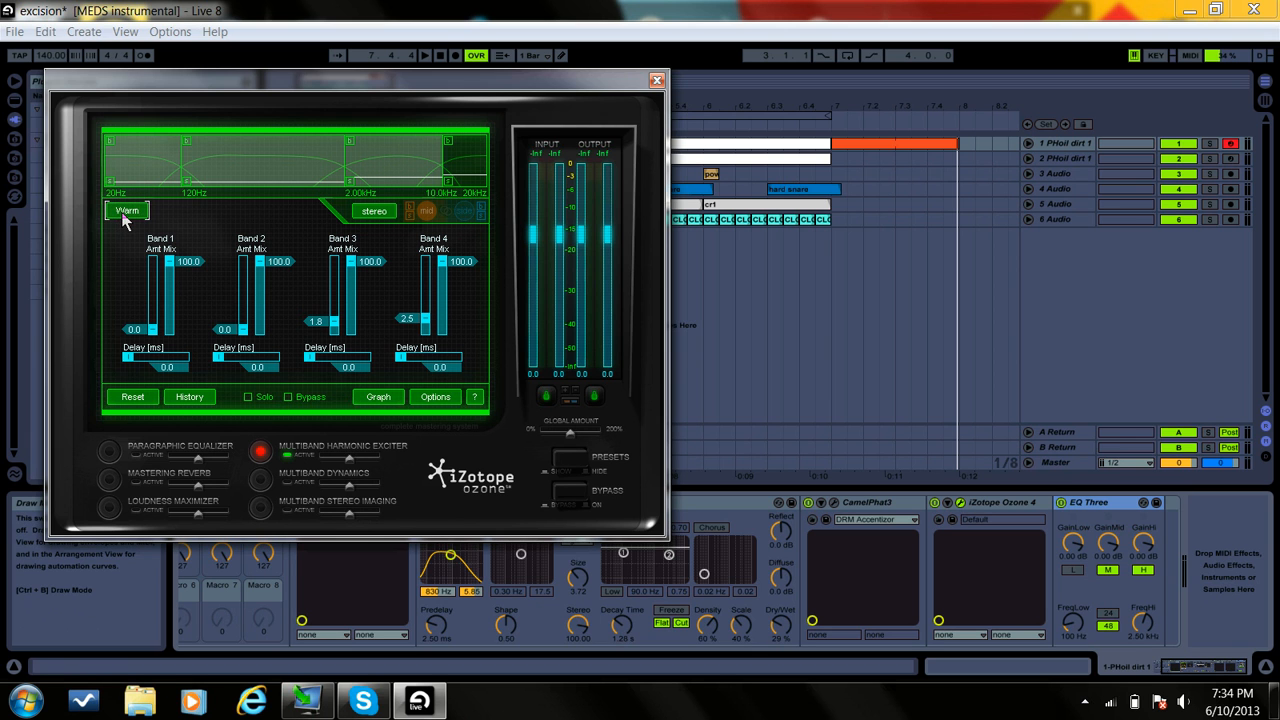
pyautogui.click(656, 80)
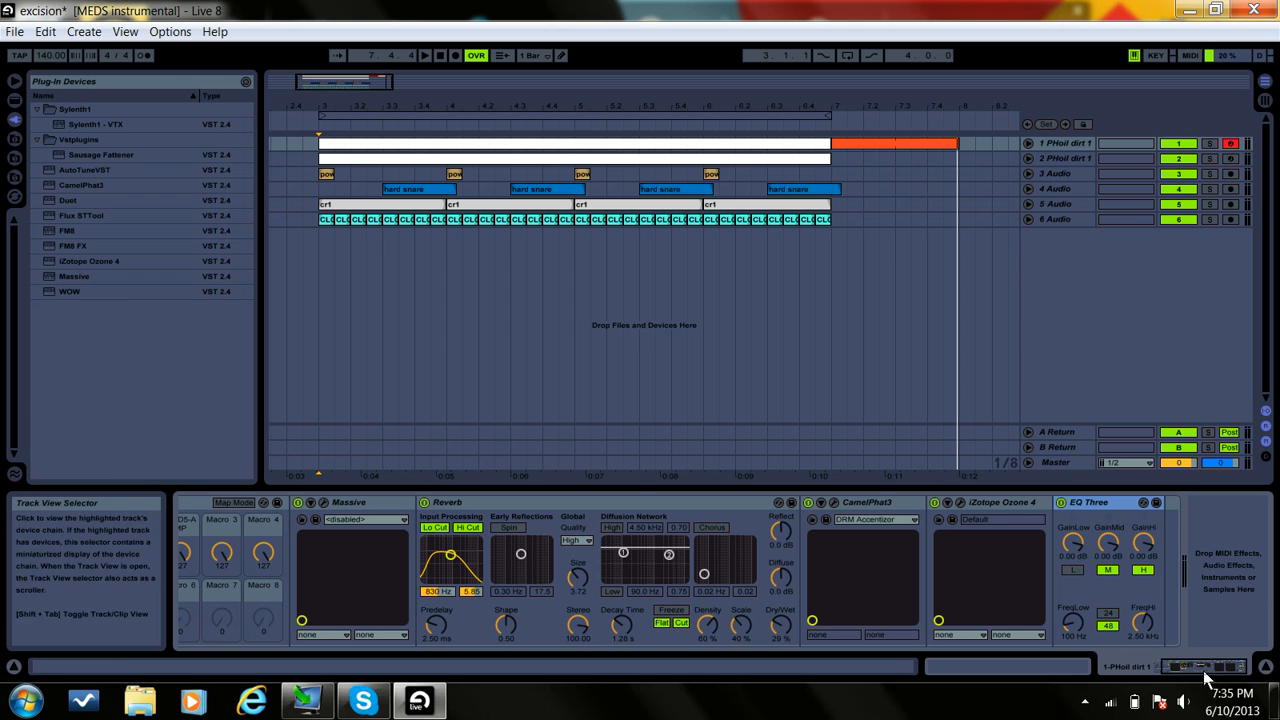
# Step: Examine the macro mappings of the track 1 PHoil dirt 1 rack against Massive's controls, closing the synth and leaving map mode
pyautogui.moveTo(1202, 669); pyautogui.dragTo(1142, 672)
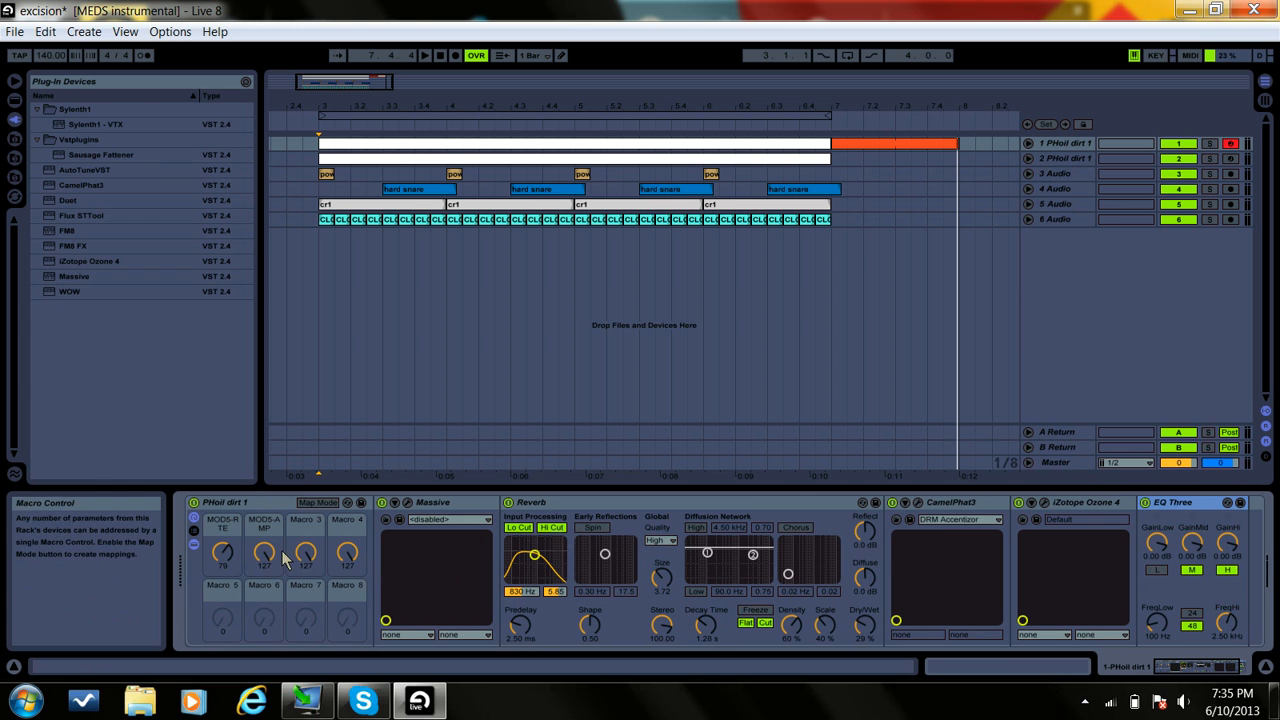
pyautogui.click(314, 503)
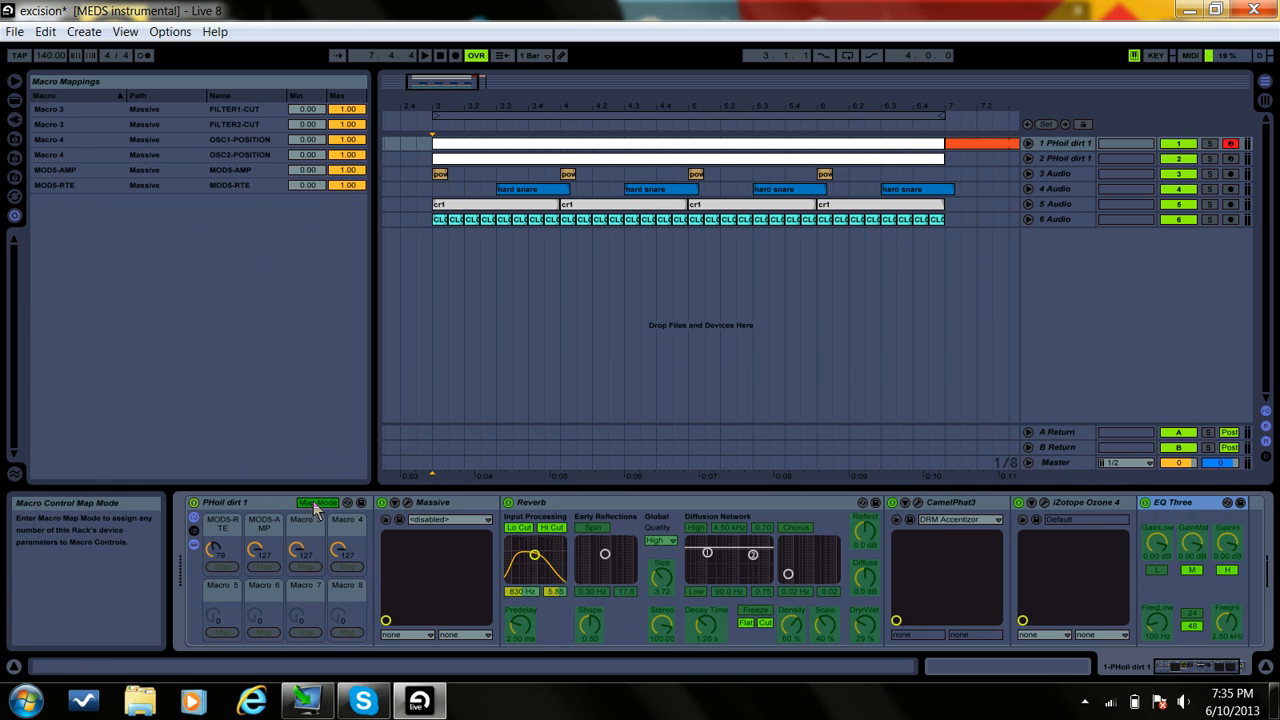
pyautogui.click(408, 503)
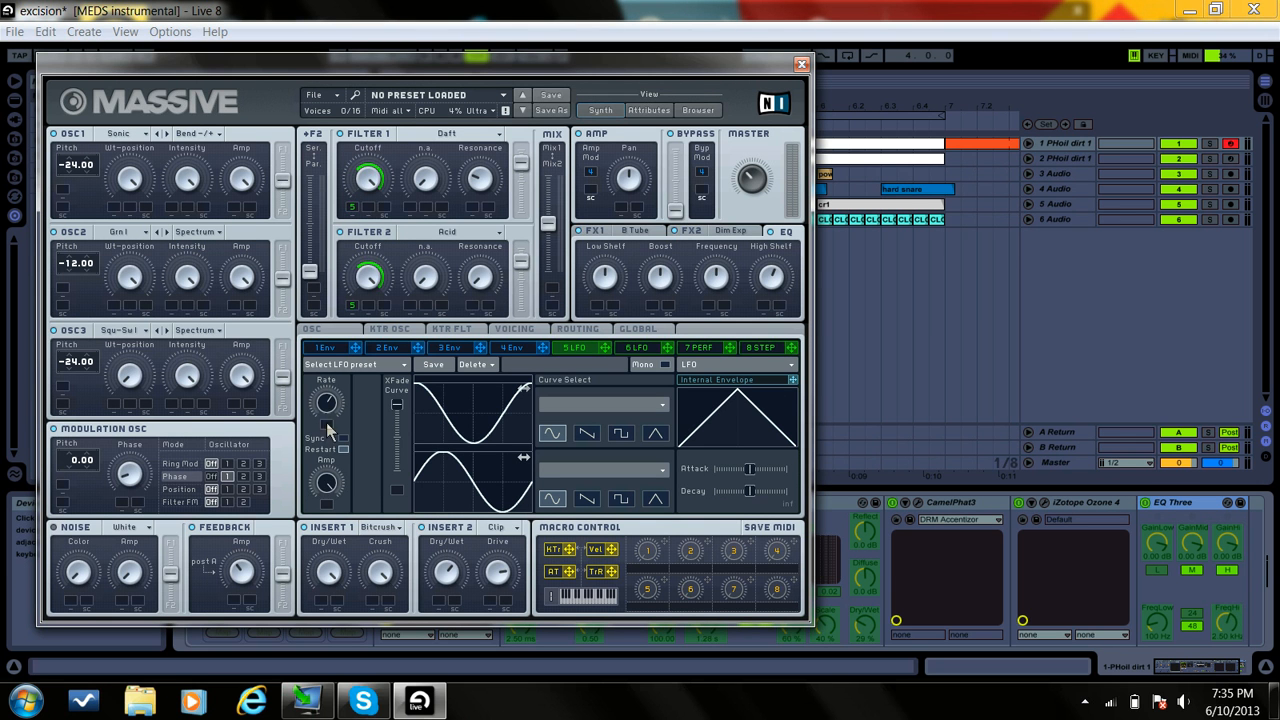
pyautogui.click(800, 65)
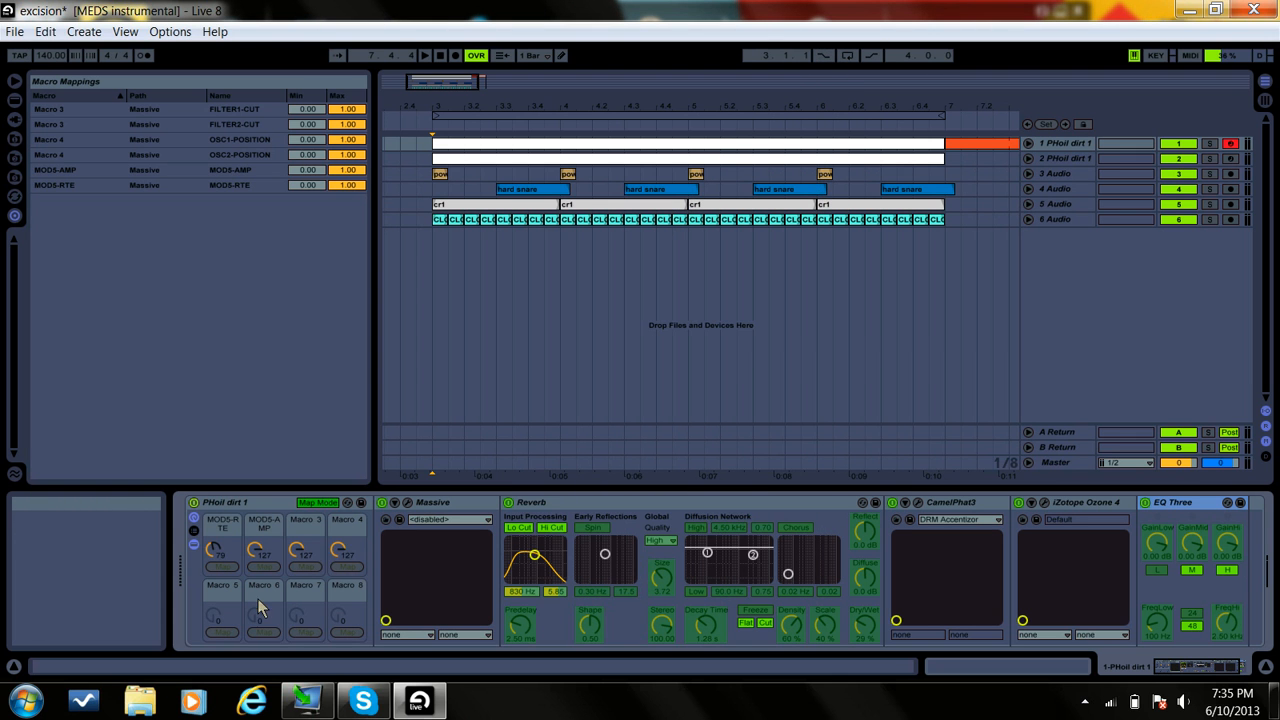
pyautogui.click(313, 503)
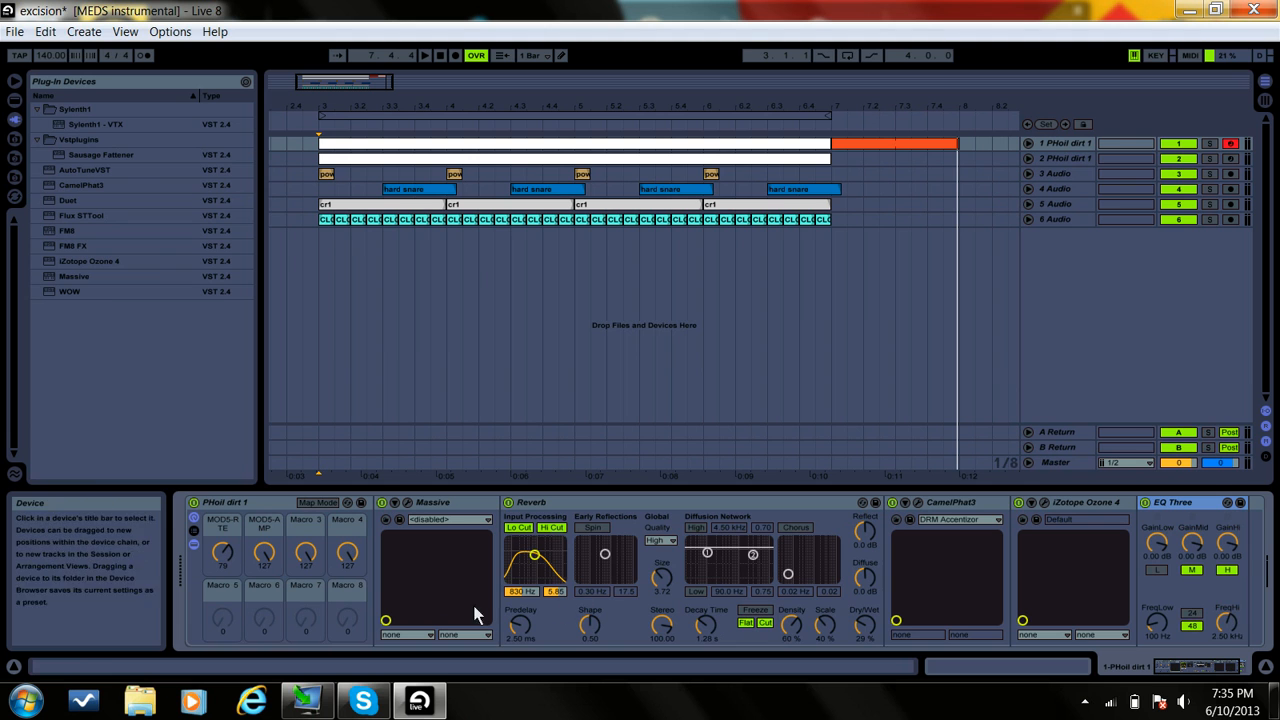
# Step: Sweep the MOD5-AMP macro down while a note sounds, return it to 127 and hide the device chain
pyautogui.click(268, 557)
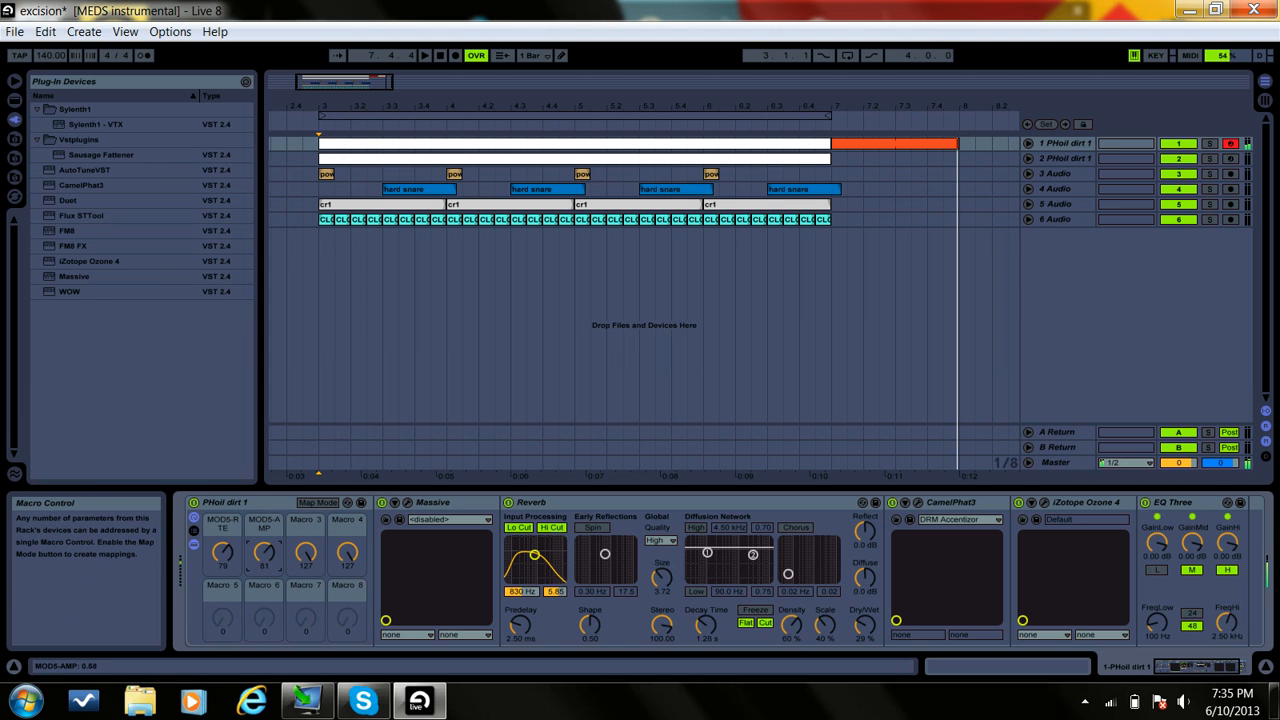
pyautogui.moveTo(268, 557); pyautogui.dragTo(268, 434)
pyautogui.press('z')
pyautogui.moveTo(268, 557); pyautogui.dragTo(268, 434)
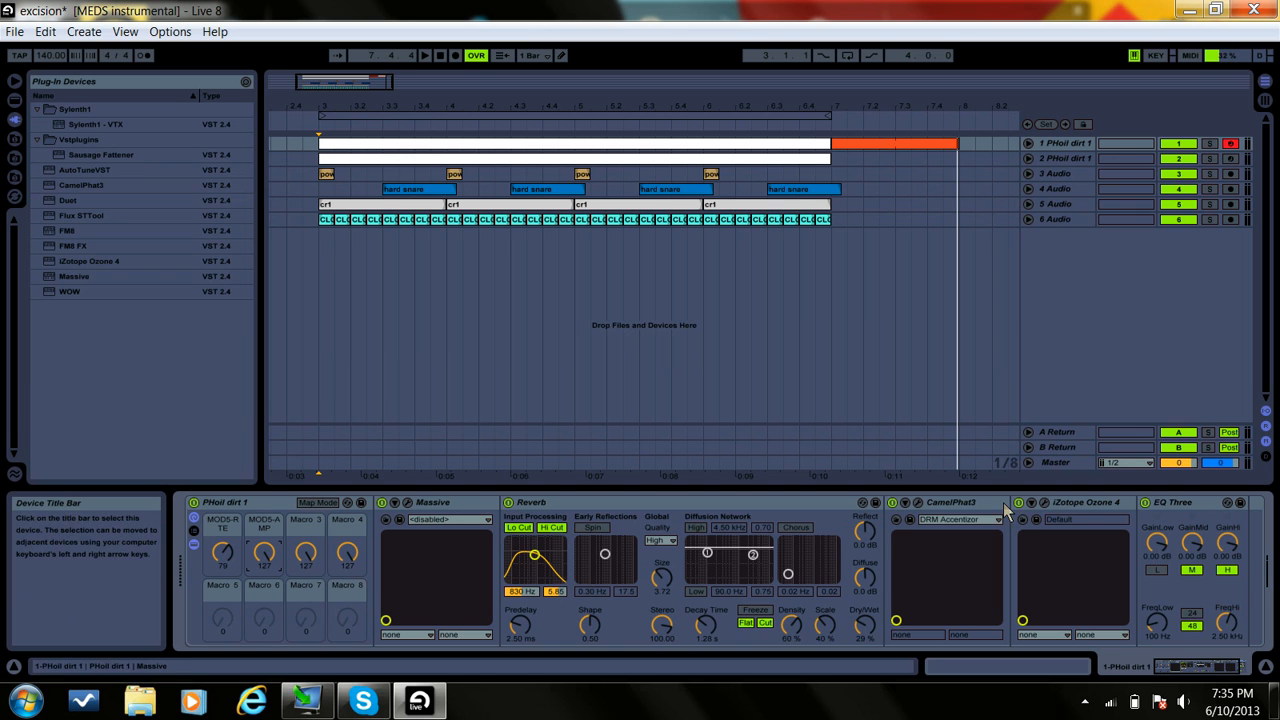
pyautogui.click(1265, 666)
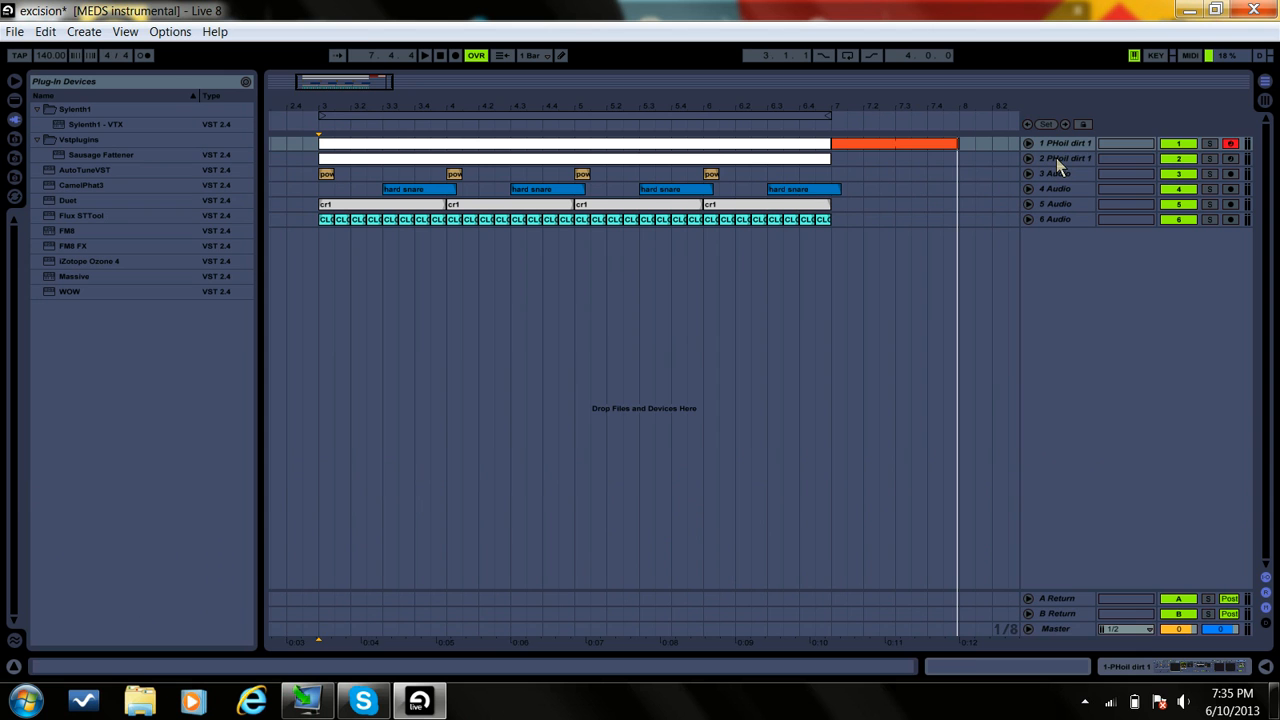
# Step: Show the device chain of track 2 PHoil dirt 1 and lower EQ Three's mid gain to -inf dB
pyautogui.click(1056, 158)
pyautogui.doubleClick(1056, 158)
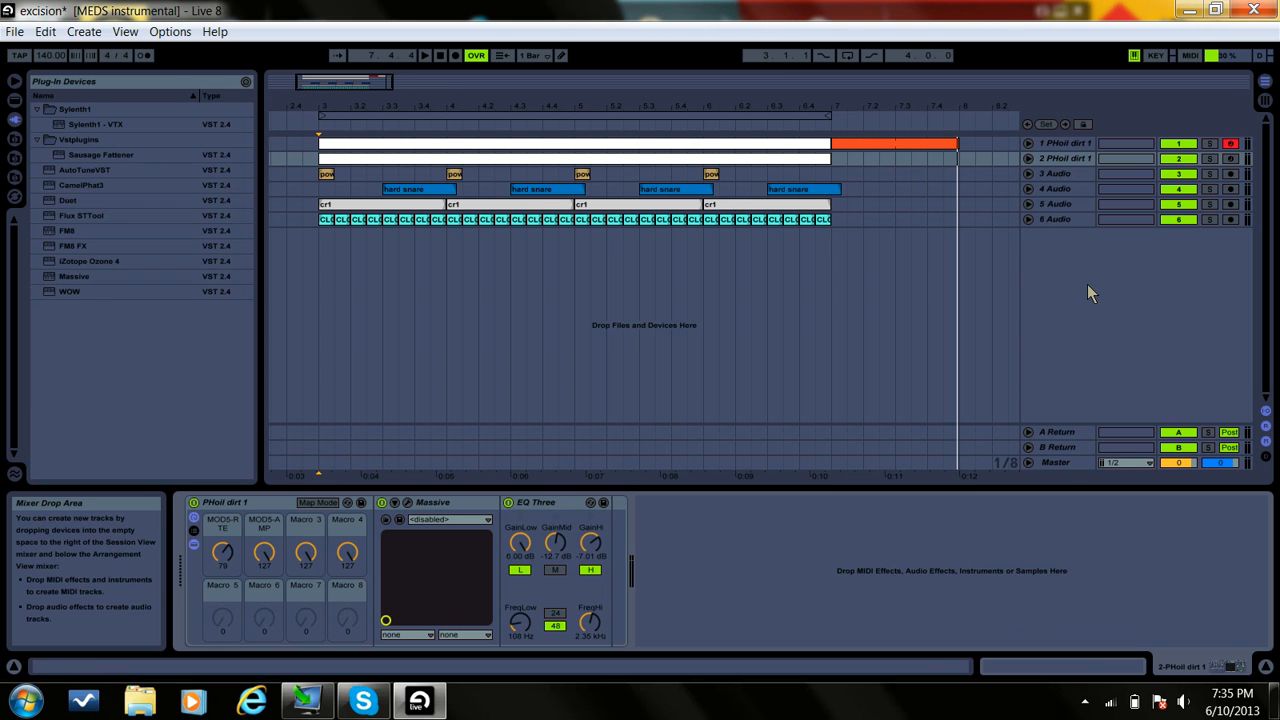
pyautogui.click(1063, 158)
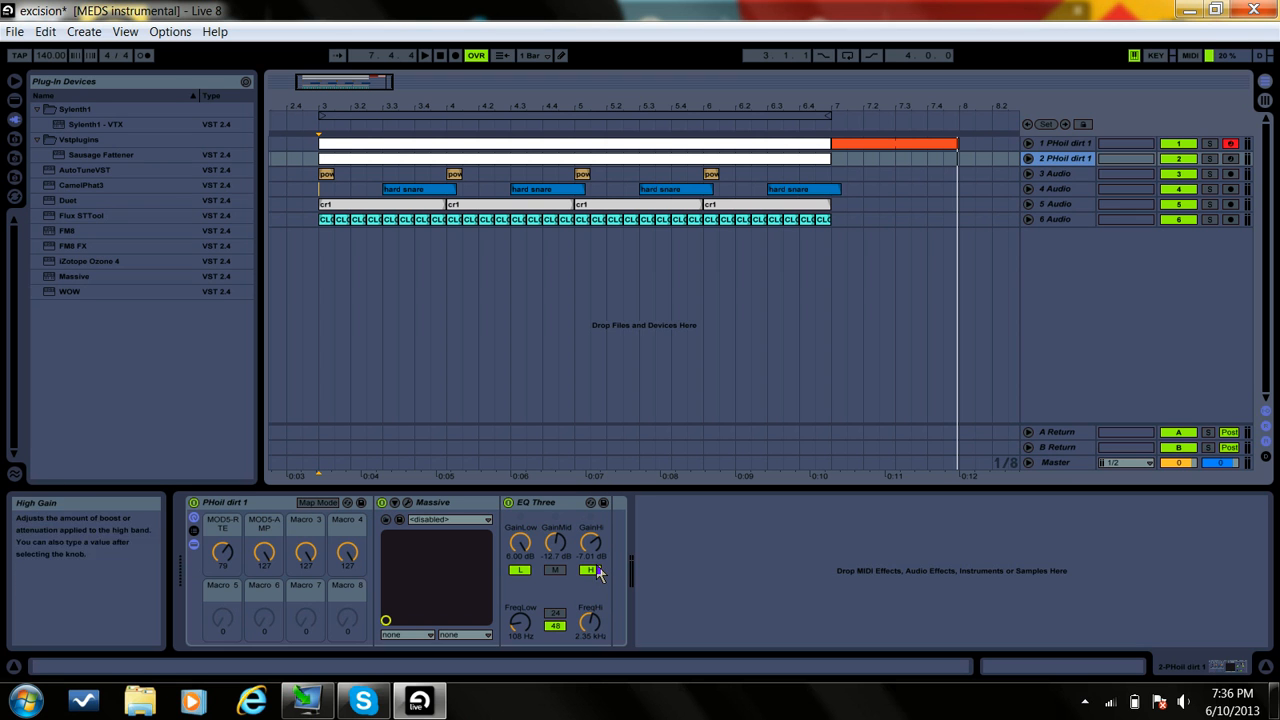
pyautogui.moveTo(560, 553); pyautogui.dragTo(560, 600)
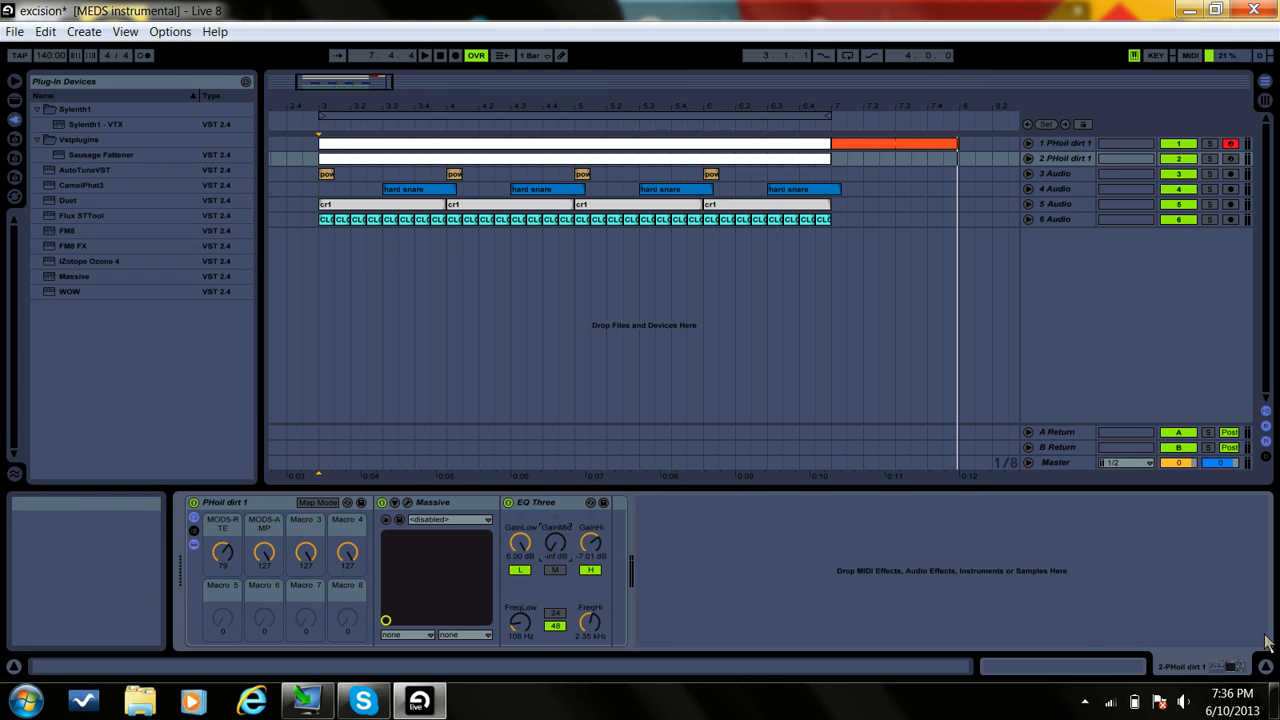
# Step: Examine the Massive patch on track 2 PHoil dirt 1, close the synth and hide the device chain
pyautogui.click(407, 503)
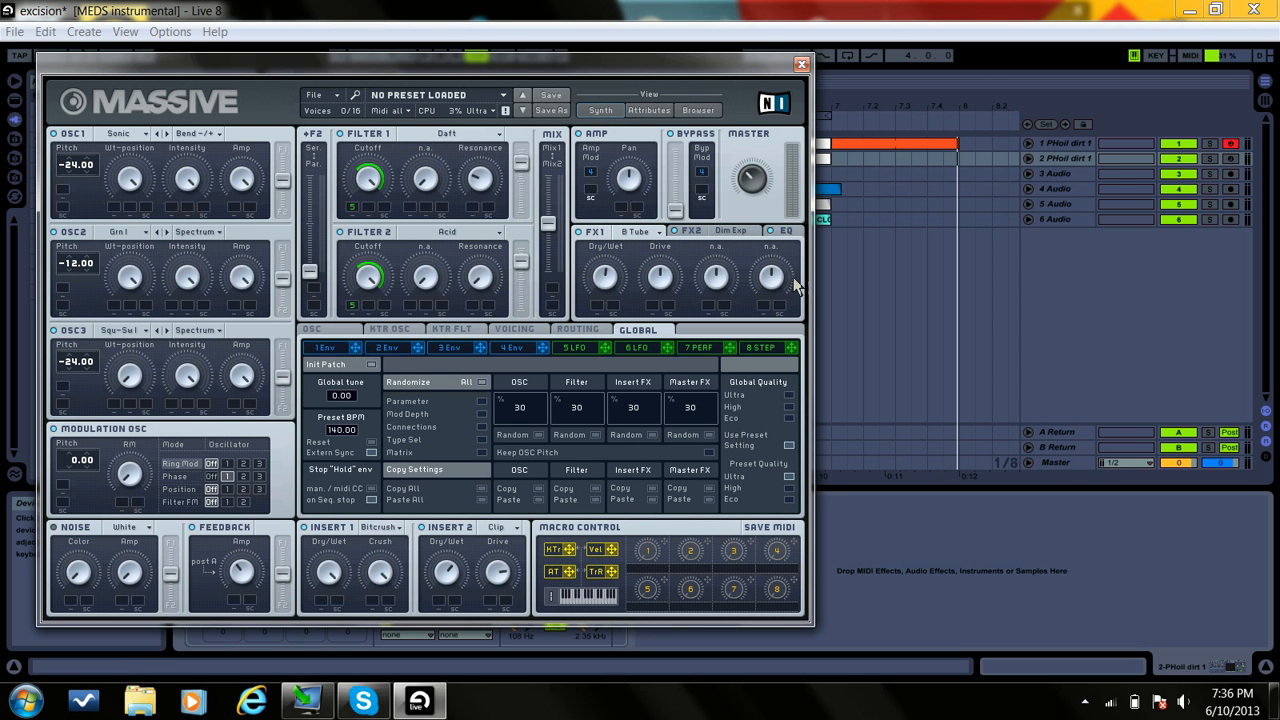
pyautogui.click(802, 66)
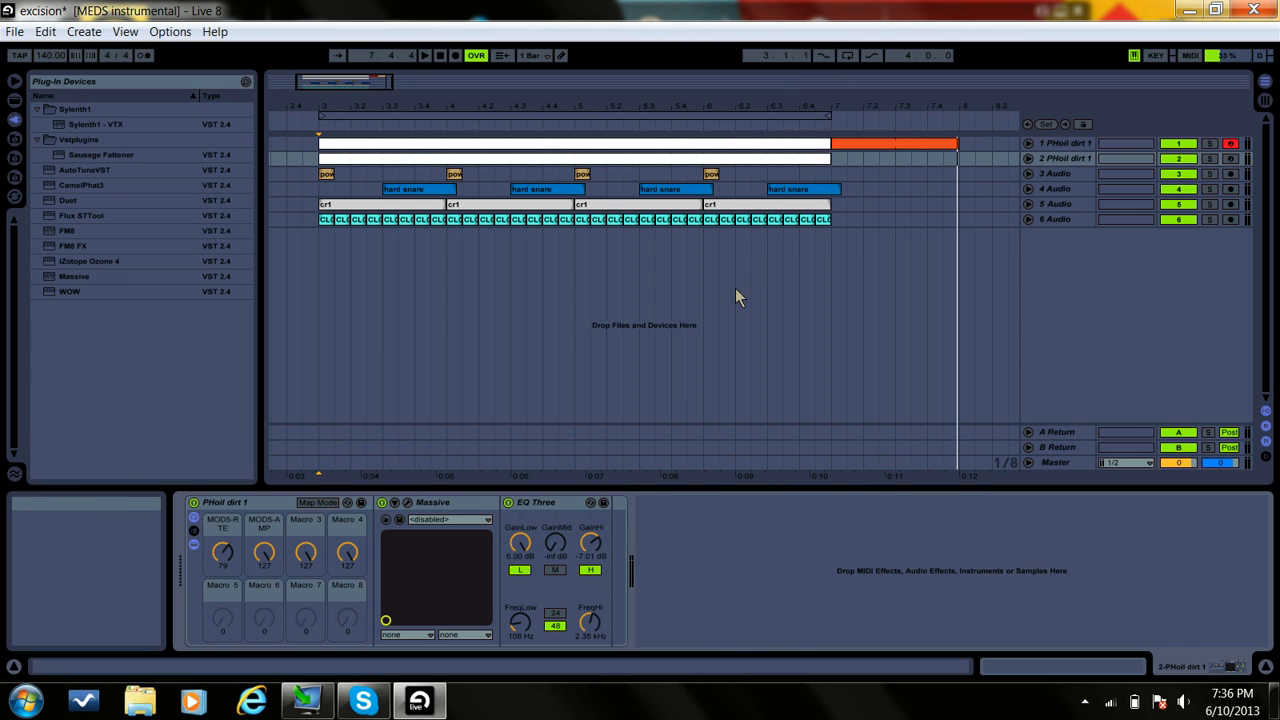
pyautogui.click(1266, 668)
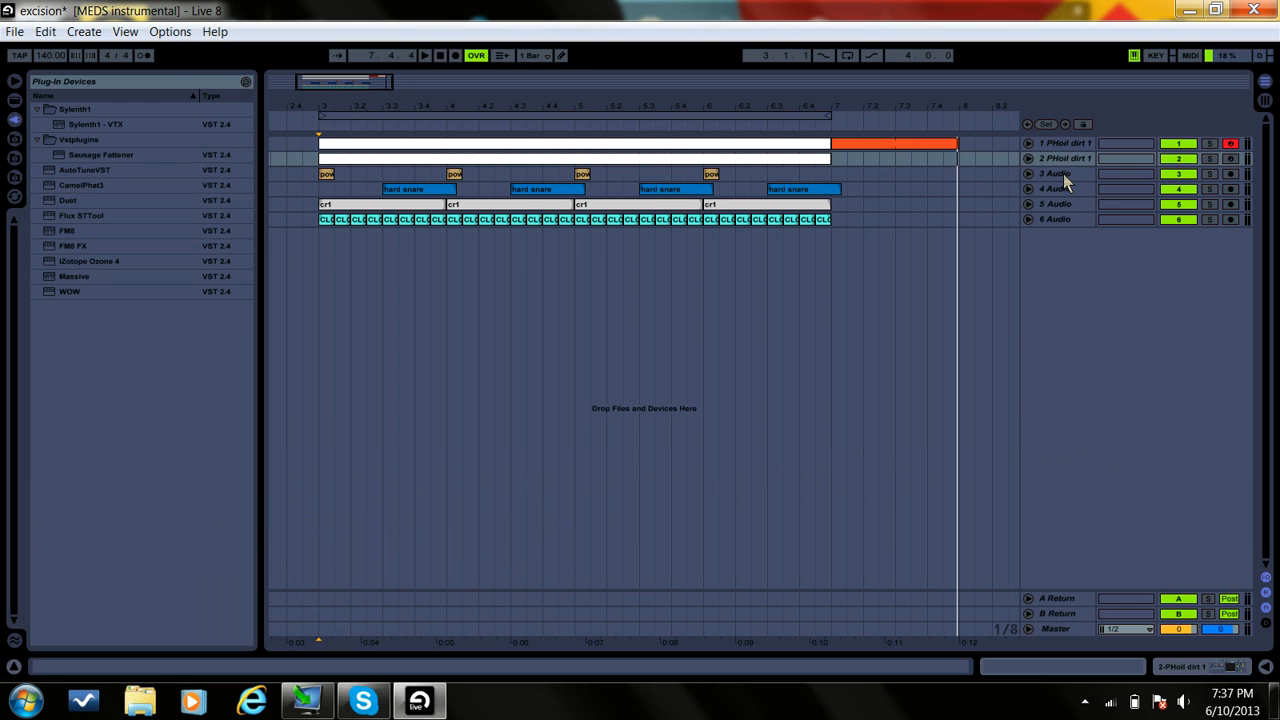
# Step: Solo track 1 PHoil dirt 1 to audition it alone and turn the solo off again
pyautogui.click(1210, 145)
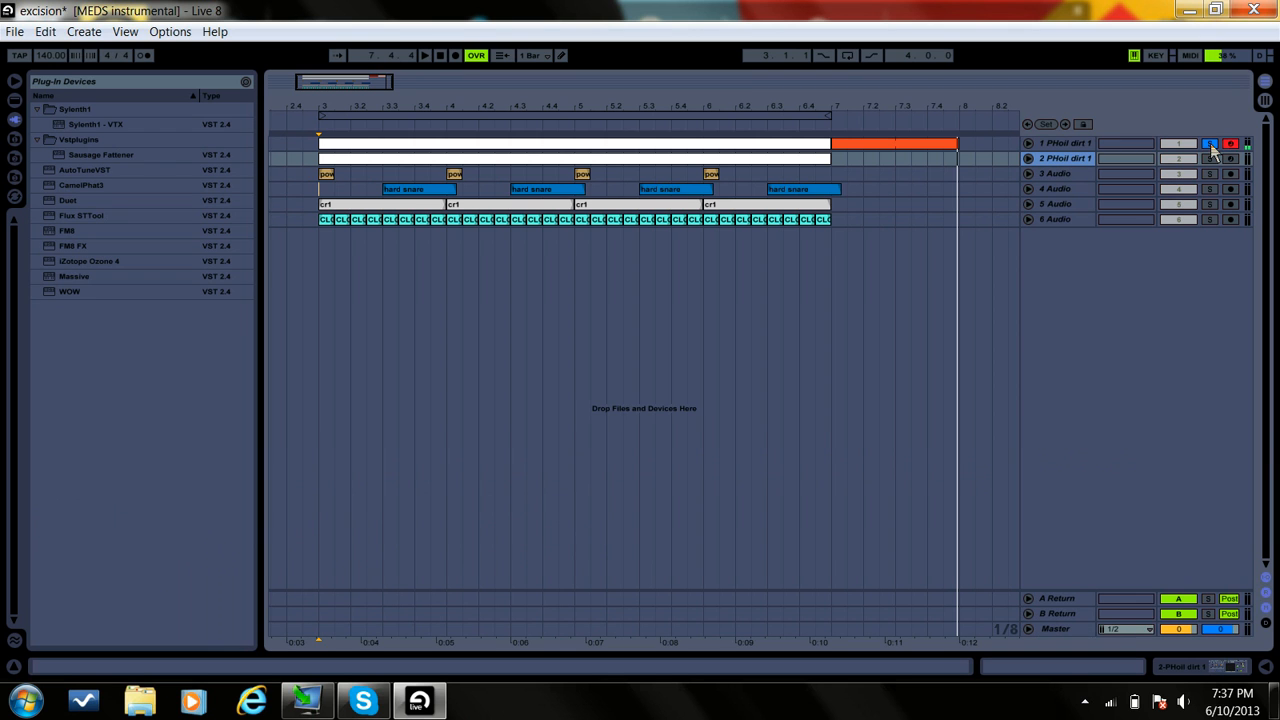
pyautogui.click(1210, 145)
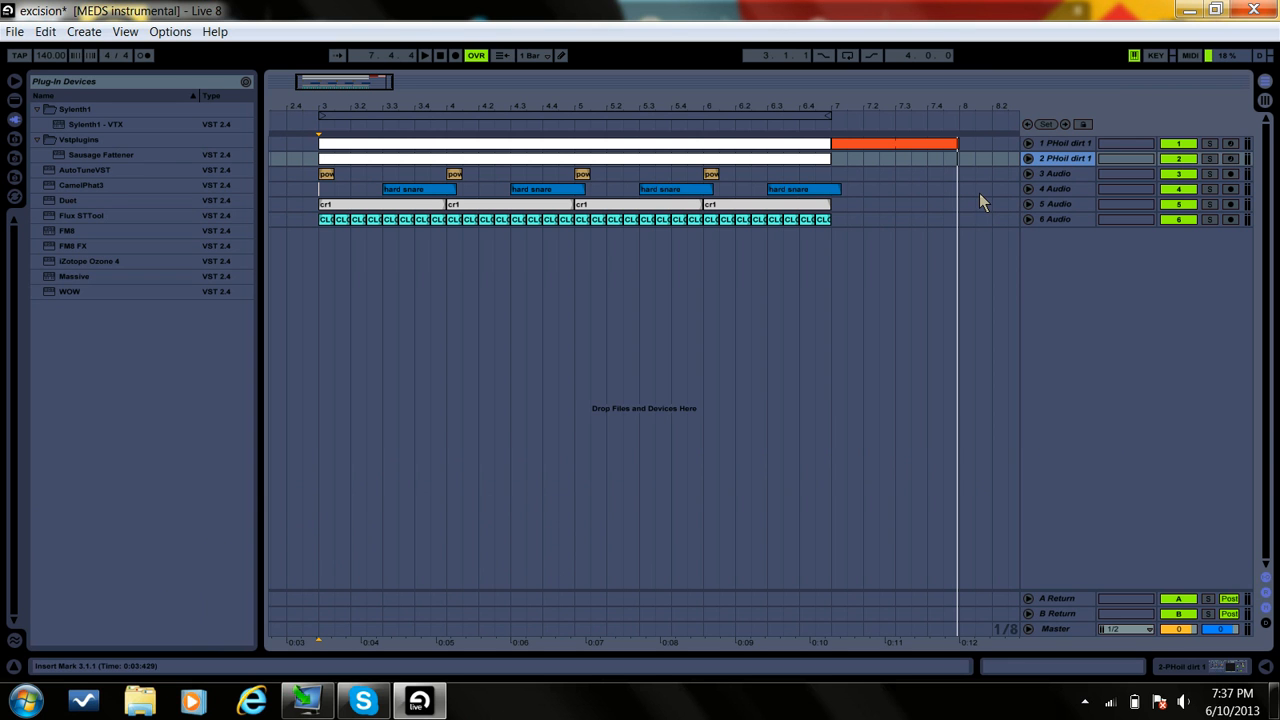
# Step: Examine the harmonic exciter and stereo imaging settings of Ozone 4 on the Master track without loading a preset, and close it
pyautogui.doubleClick(1054, 630)
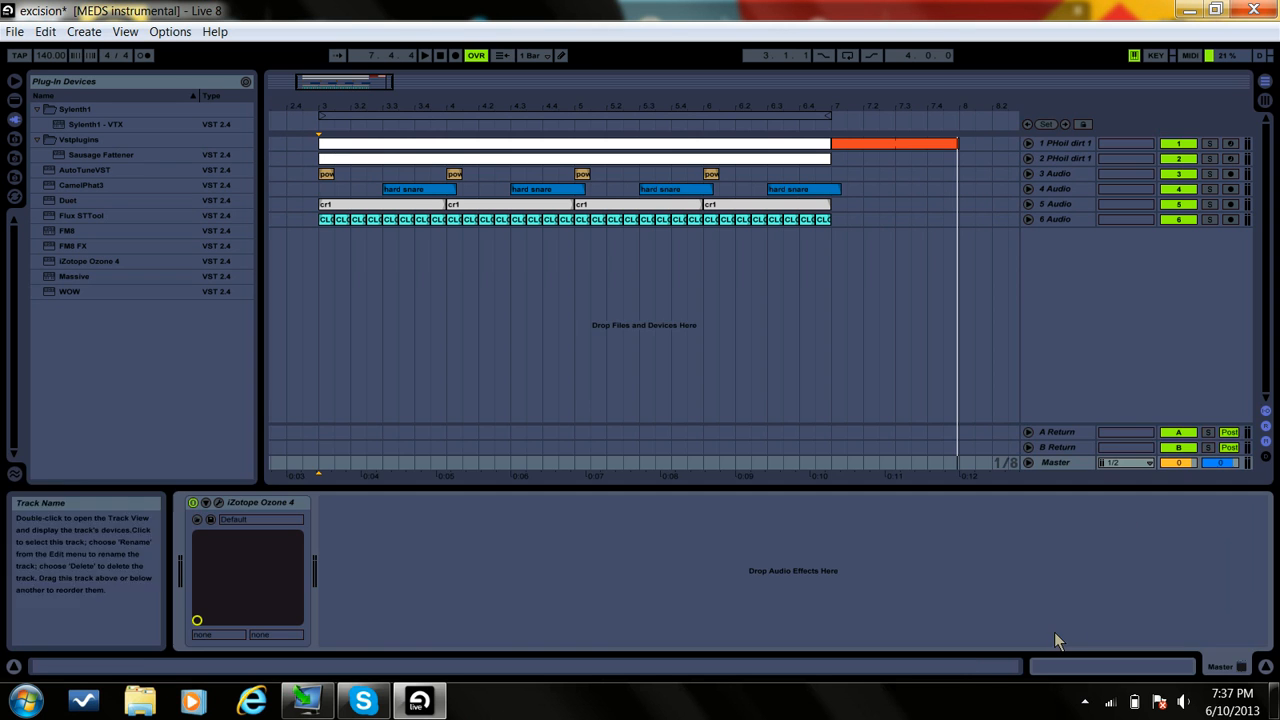
pyautogui.click(220, 503)
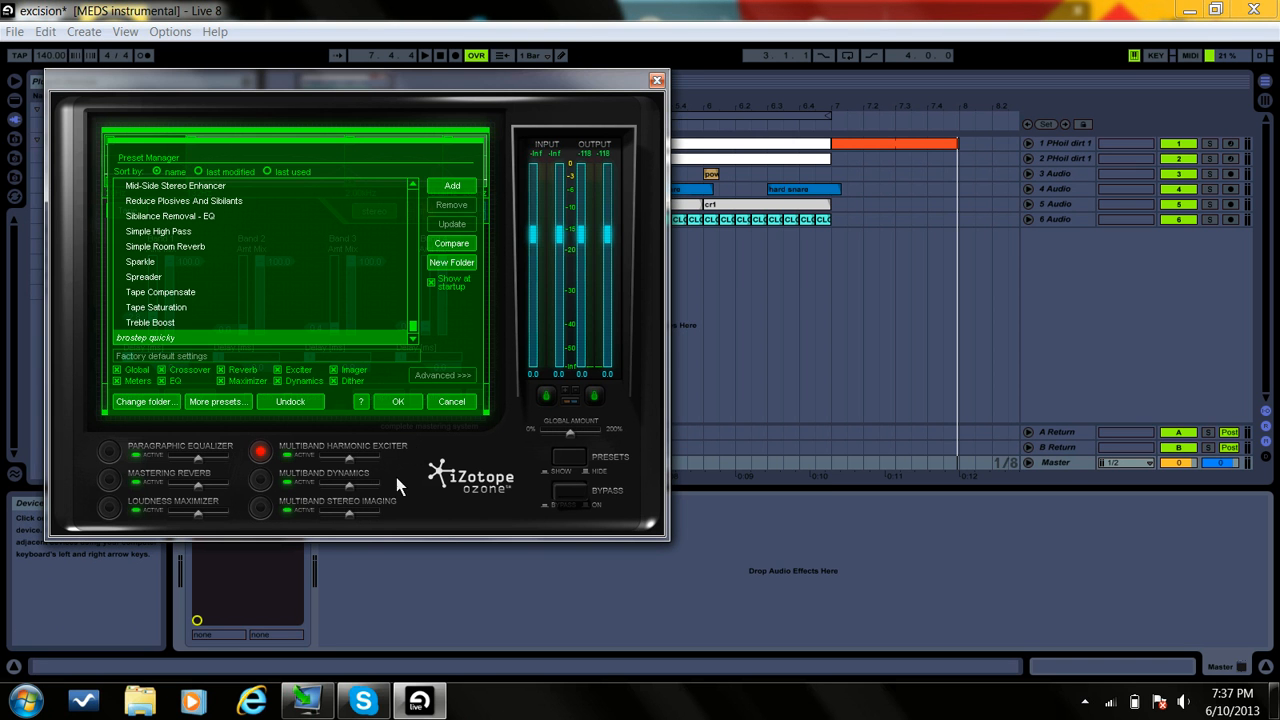
pyautogui.click(453, 403)
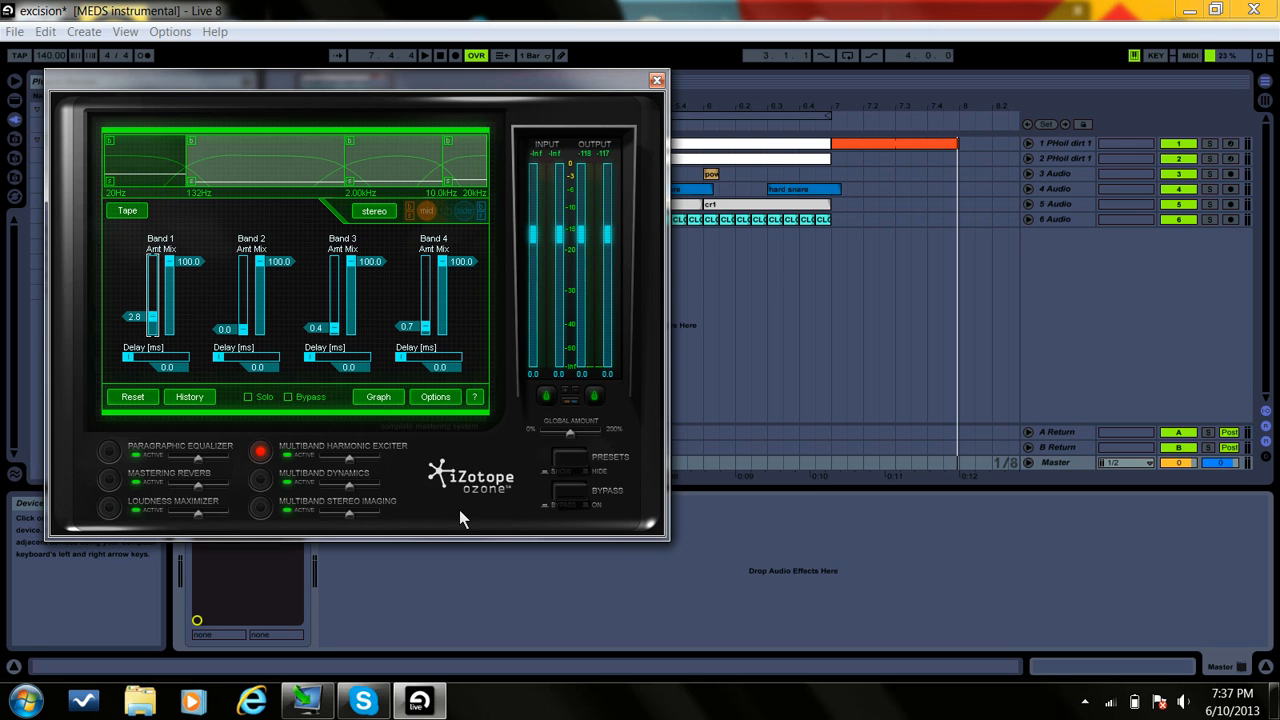
pyautogui.click(257, 509)
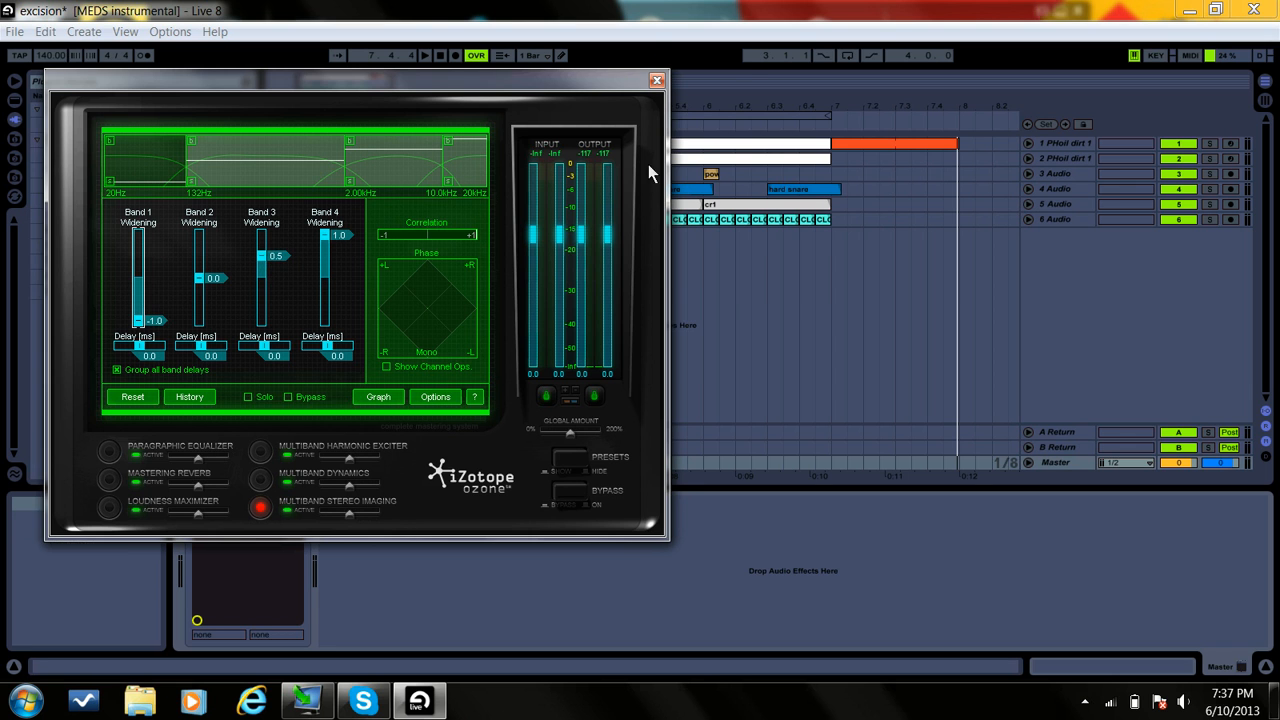
pyautogui.click(657, 80)
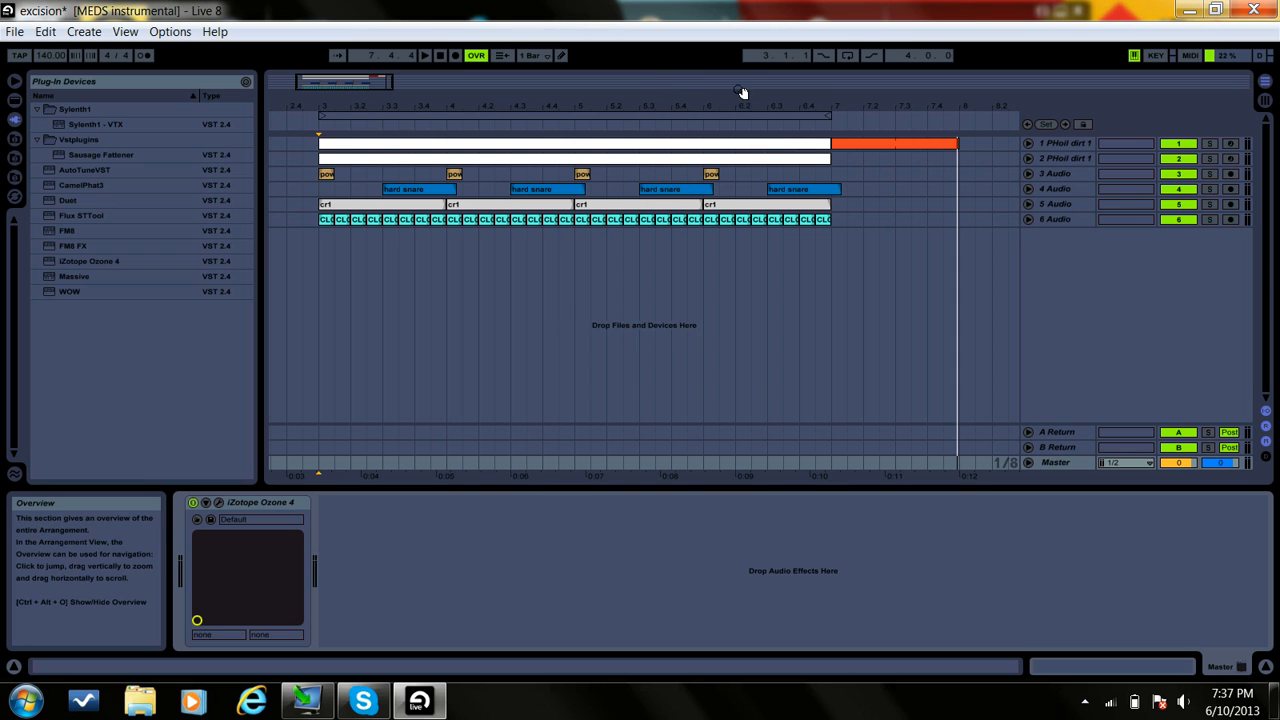
pyautogui.click(1266, 667)
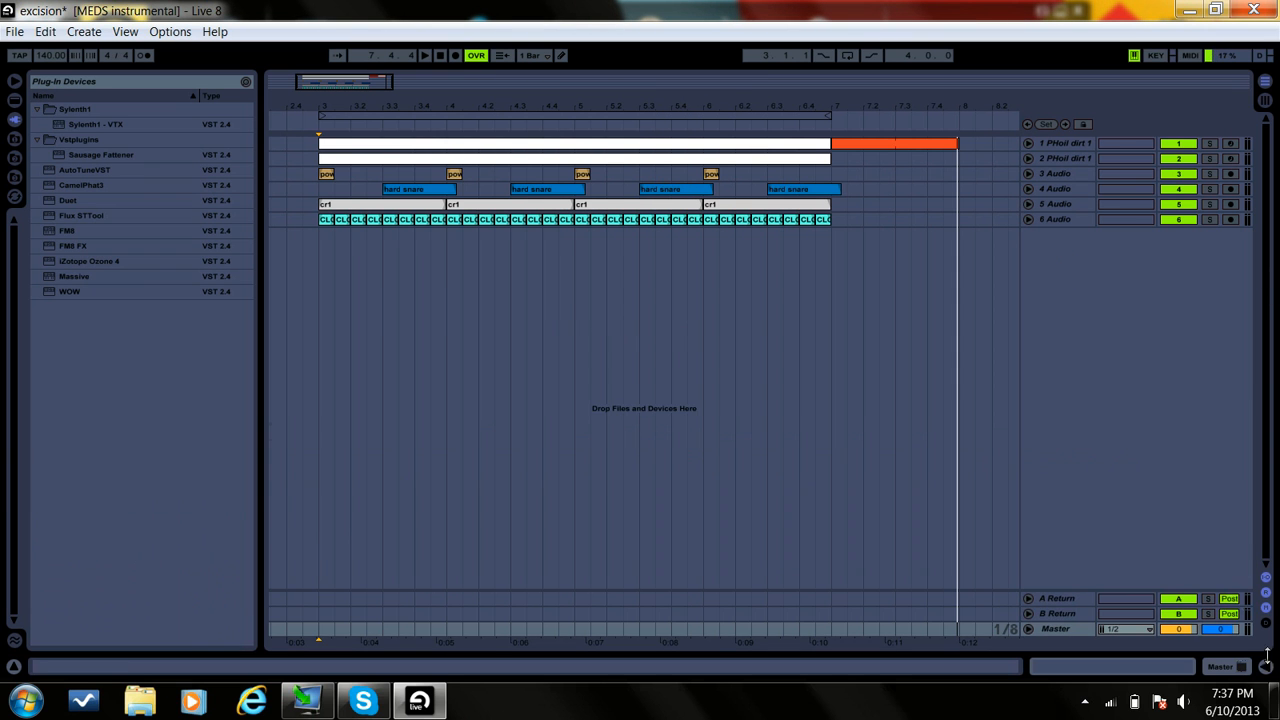
# Step: Open Massive on track 1 PHoil dirt 1, examine its voicing and unisono spread settings and close it
pyautogui.doubleClick(1056, 142)
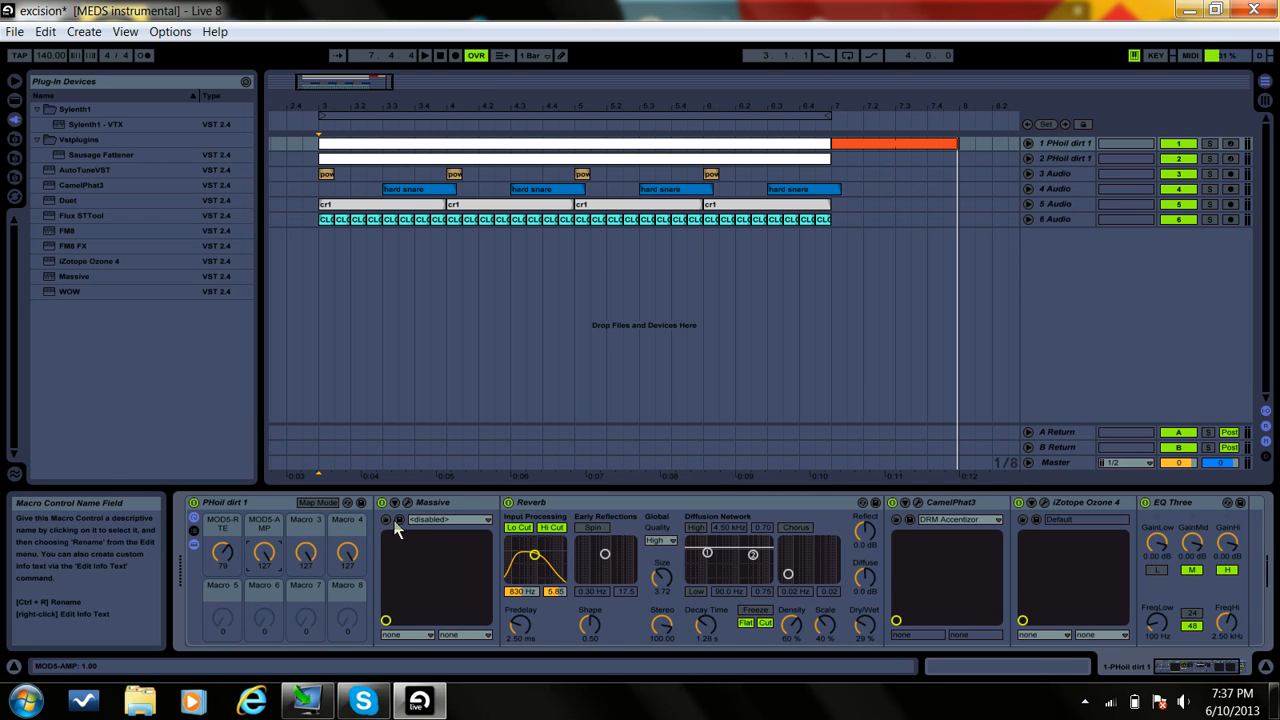
pyautogui.click(408, 504)
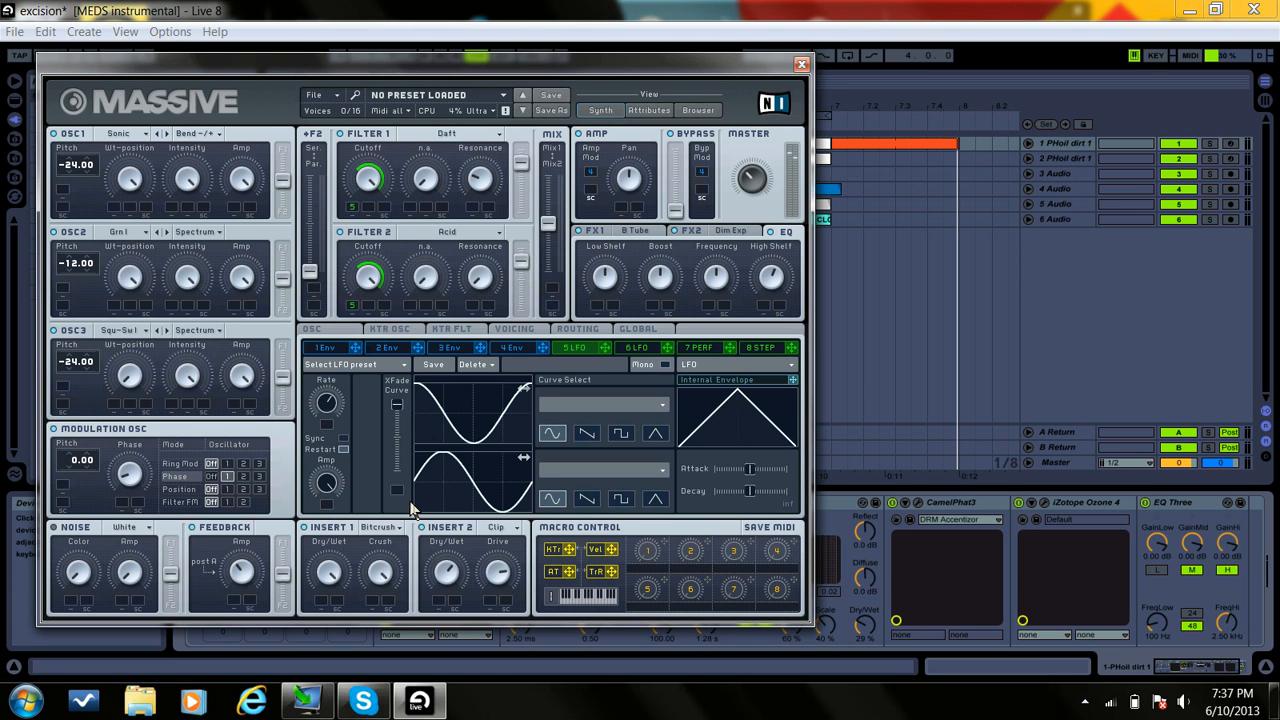
pyautogui.click(517, 333)
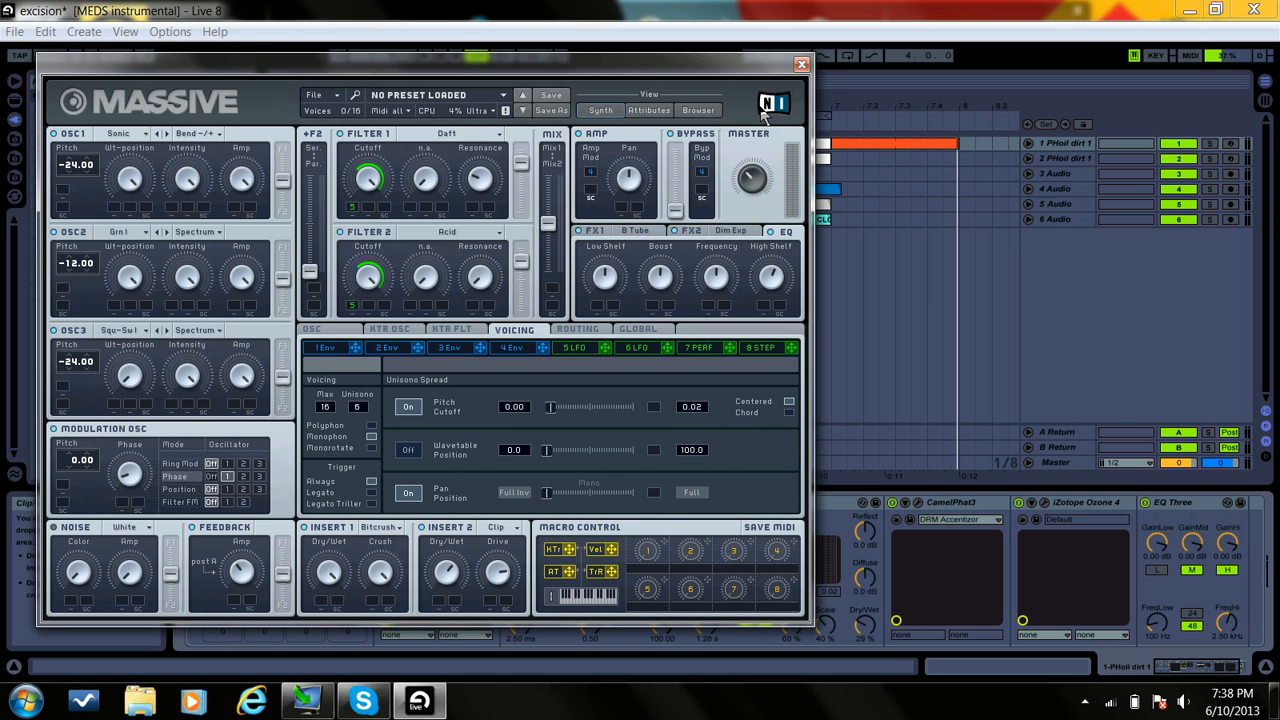
pyautogui.click(801, 64)
# Step: Open Massive on track 2 PHoil dirt 1, examine its voicing and pan position settings and close it
pyautogui.click(1074, 157)
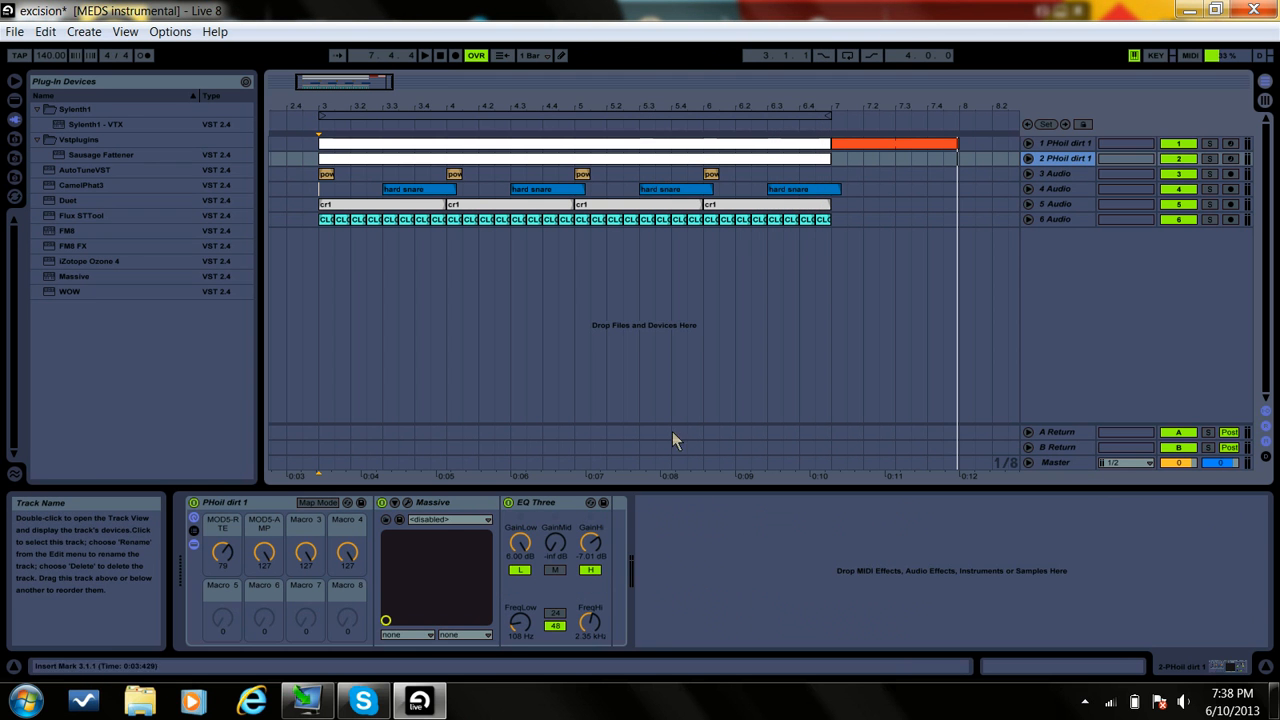
pyautogui.click(409, 503)
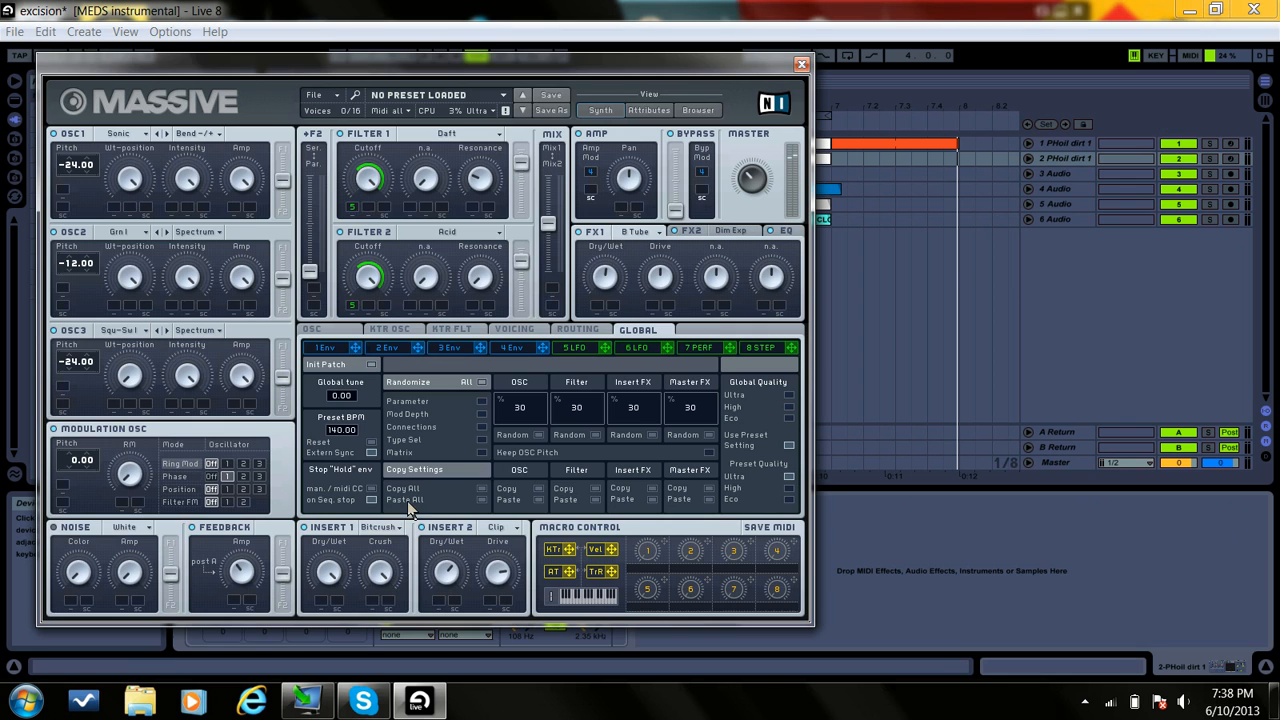
pyautogui.click(514, 330)
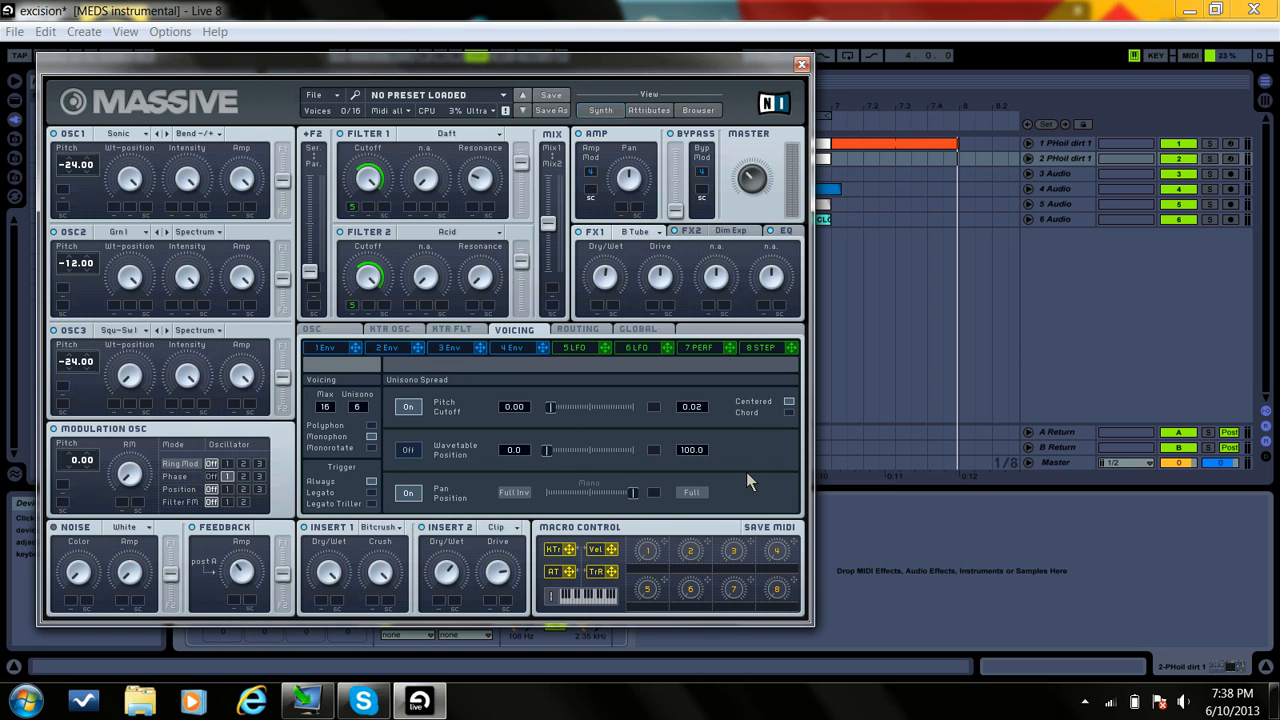
pyautogui.click(801, 66)
# Step: Play the arrangement from bar 3.1.1 to hear both bass layers with the drums
pyautogui.click(322, 193)
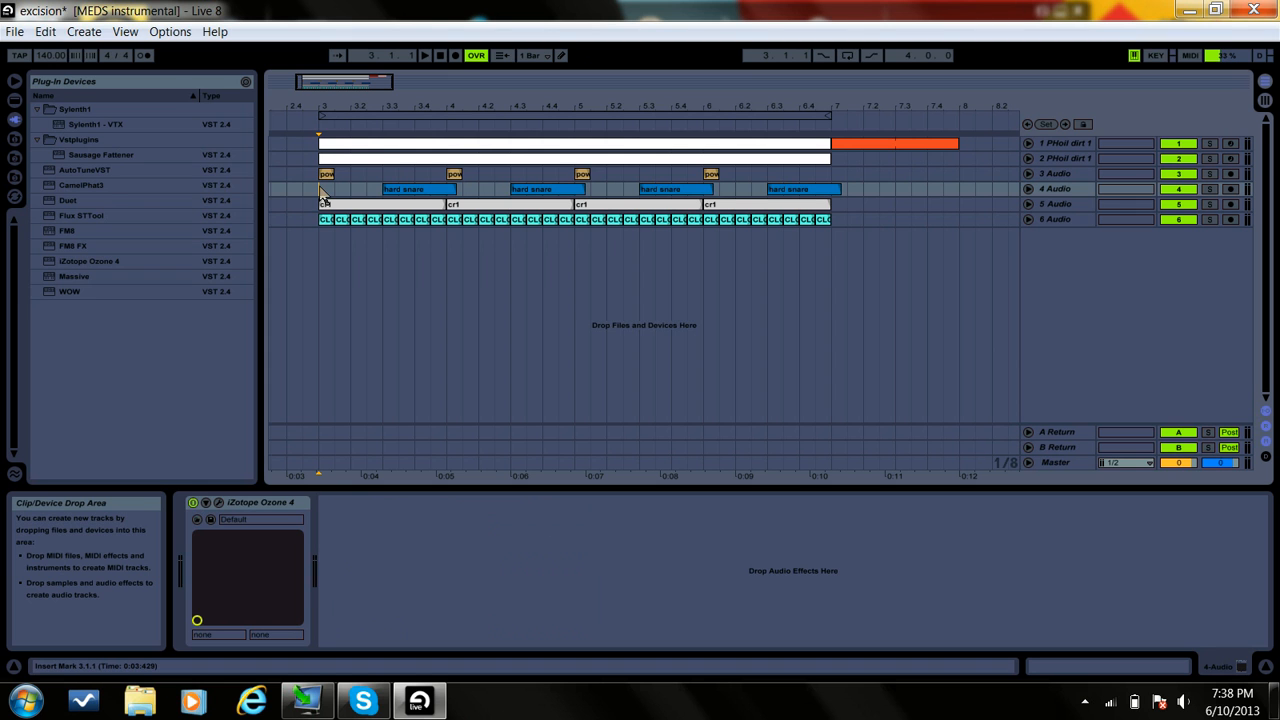
pyautogui.press('space')
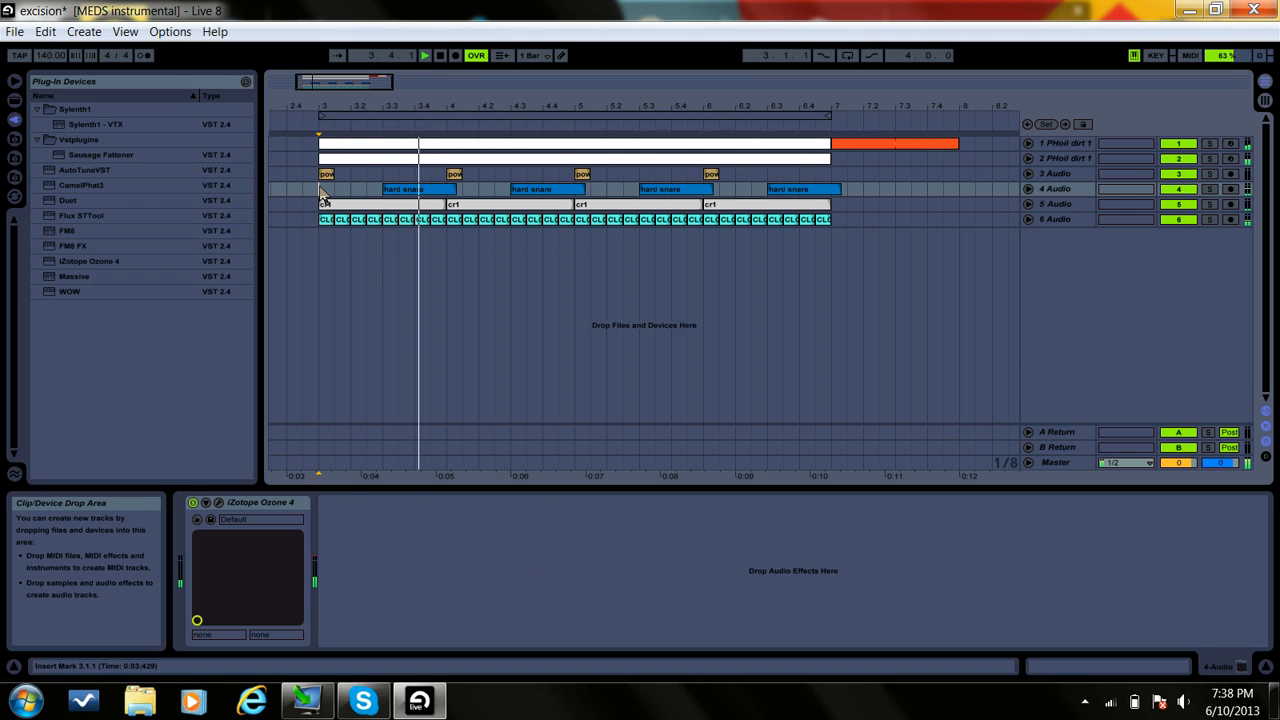